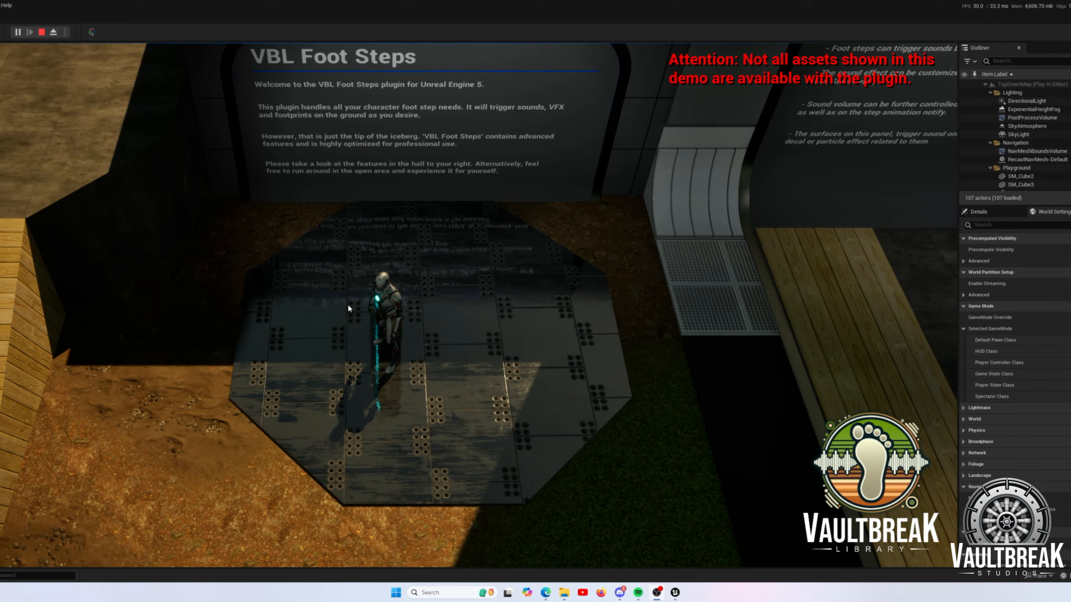
Step: Move the character in the running demo level and stop the simulation
mouse_move(348, 304)
mouse_down()
mouse_move(548, 279)
mouse_move(347, 424)
mouse_move(293, 443)
mouse_move(305, 453)
mouse_move(231, 437)
mouse_move(153, 358)
mouse_move(359, 375)
mouse_move(445, 413)
mouse_move(486, 273)
mouse_move(530, 250)
mouse_move(418, 339)
mouse_move(429, 351)
mouse_up()
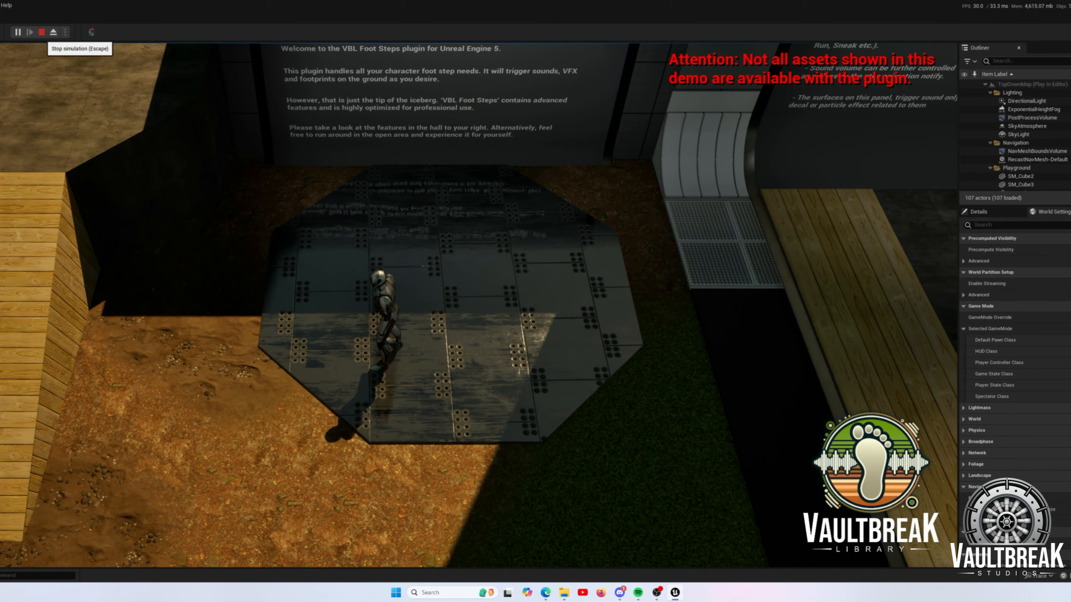
click(41, 32)
Step: Switch to the VBLFootSteps User Manual in the browser and read the Quick Start Guide through the profile asset instructions
drag(1070, 12, 560, 32)
scroll(547, 227, down, 10)
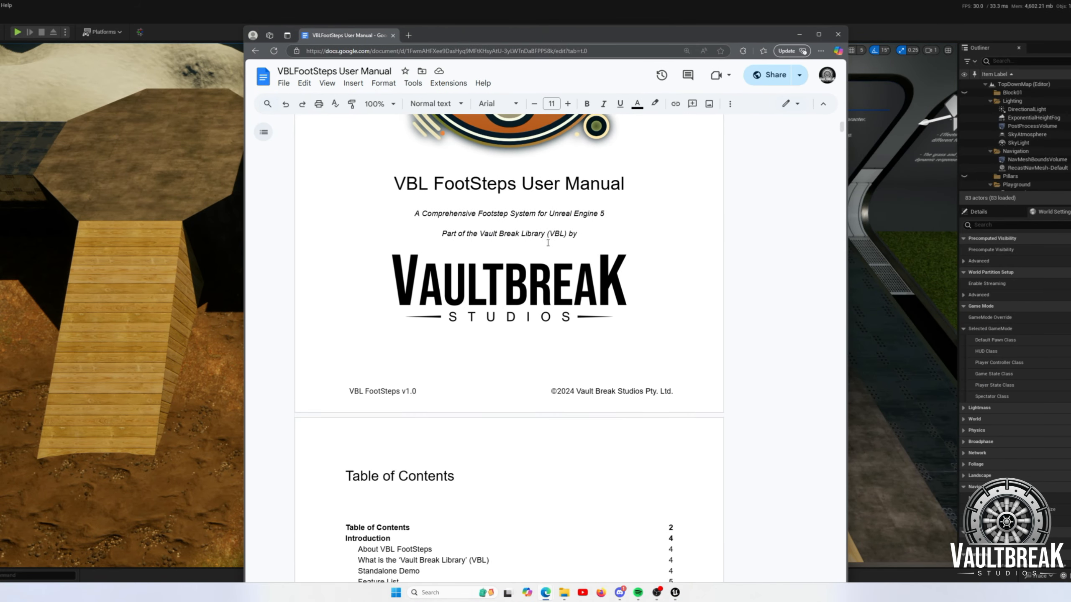
click(382, 248)
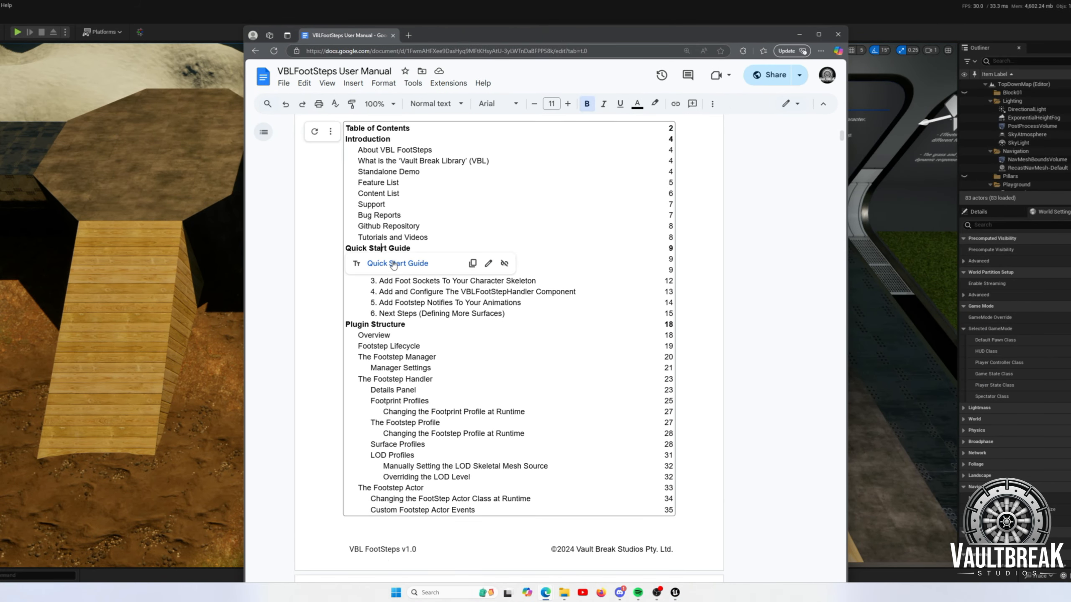
click(393, 262)
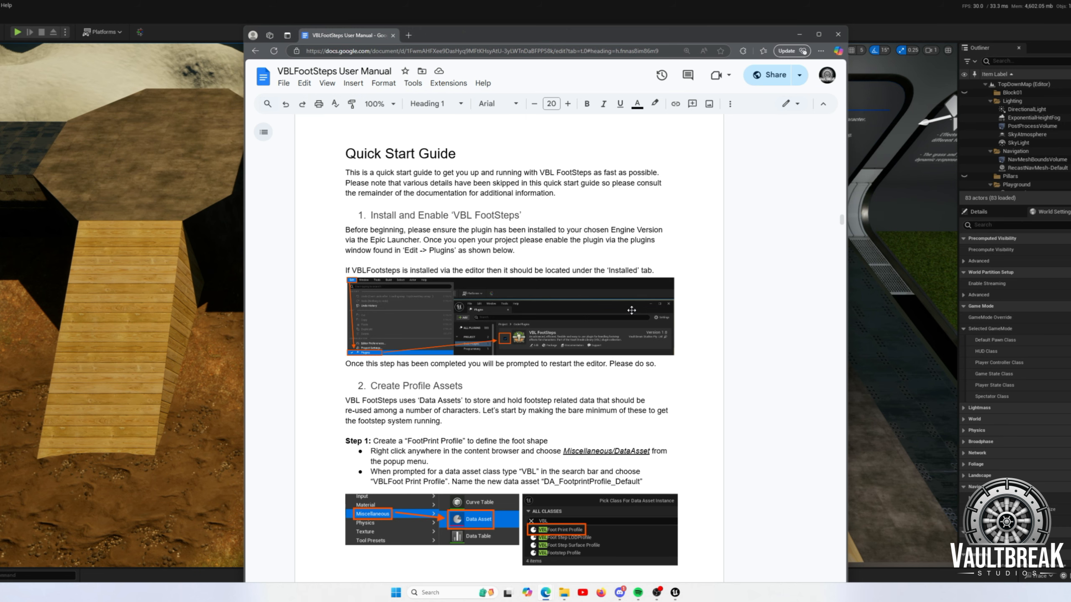
scroll(631, 308, down, 15)
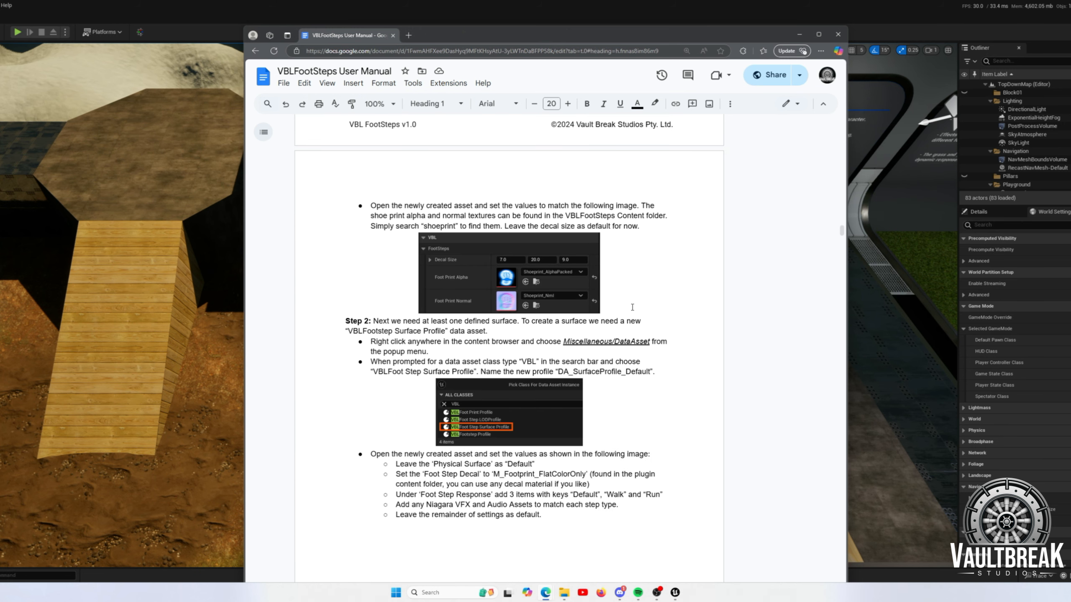
scroll(631, 308, down, 2)
scroll(632, 307, down, 13)
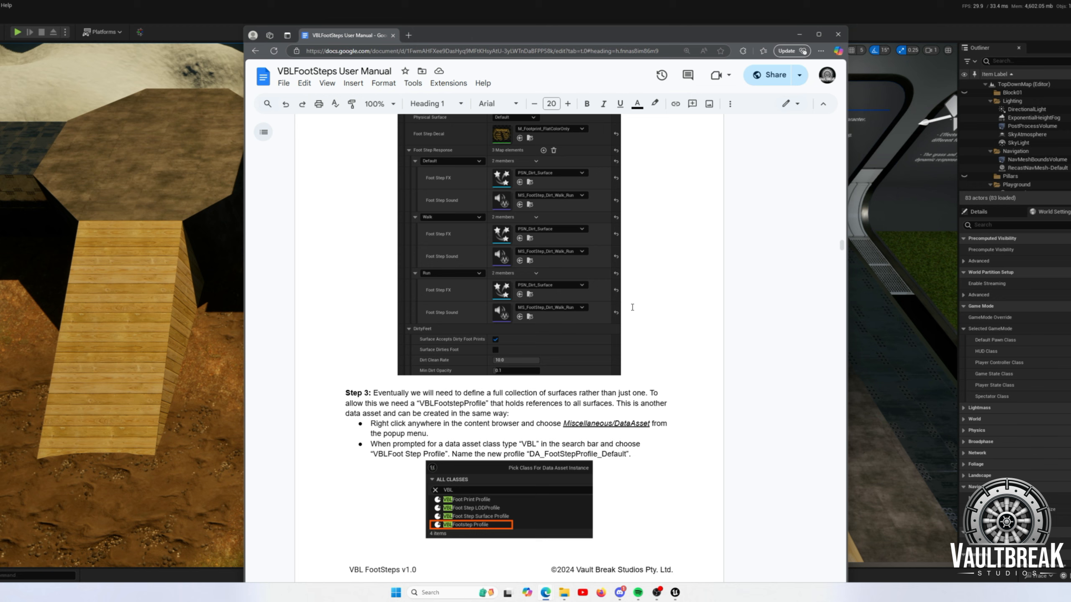
scroll(630, 302, down, 7)
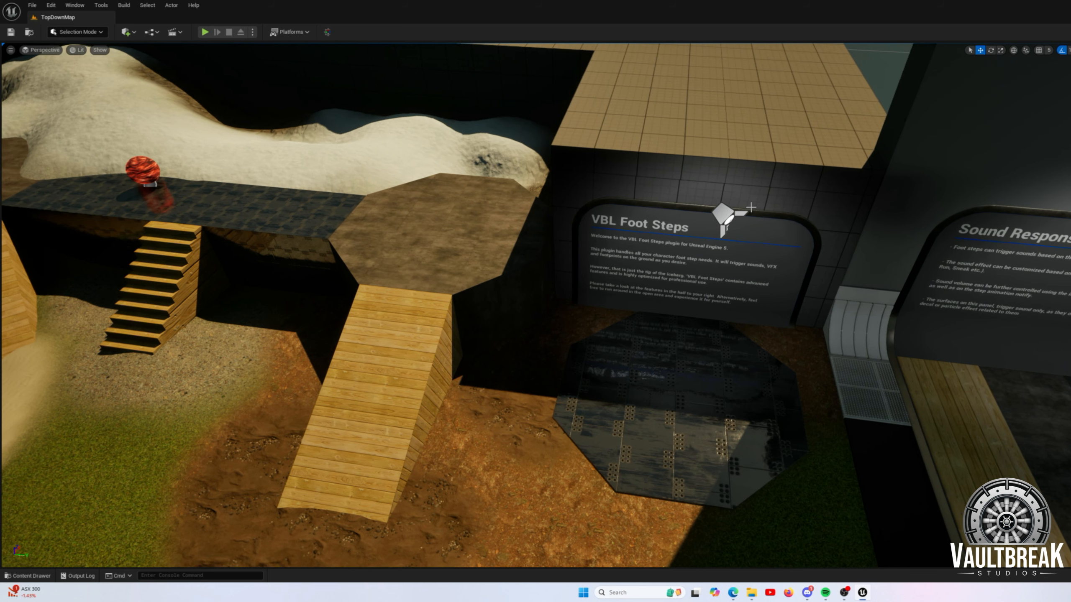
Step: Switch back to Unreal Editor and open the BP_FootStepCharacter_Tutorial blueprint from the Tutorial content folder
key(ctrl+space)
click(432, 468)
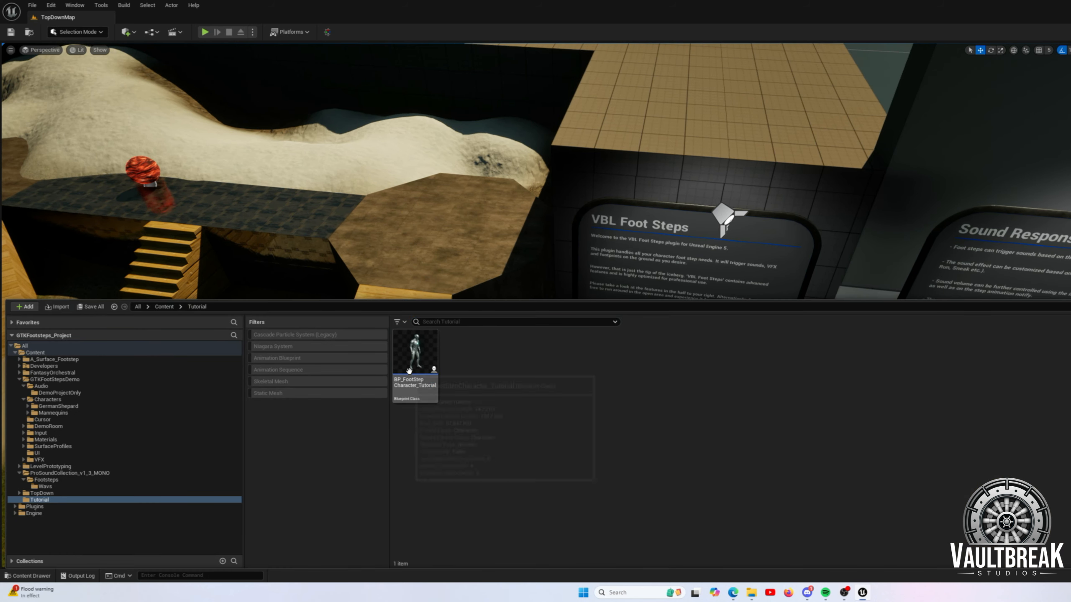
double_click(415, 359)
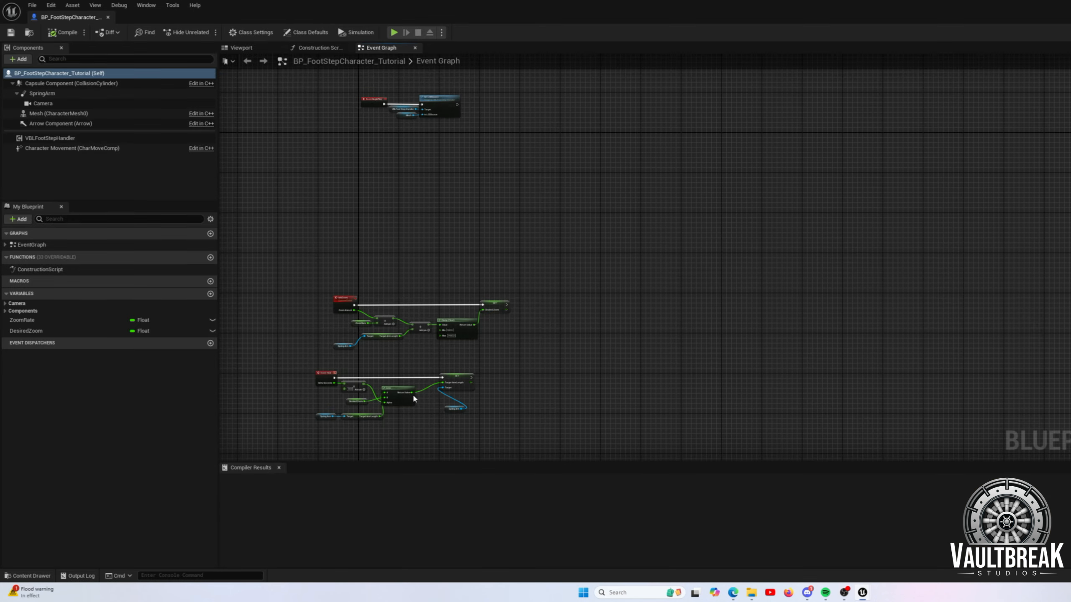
Step: Delete the nodes attached to Event BeginPlay and remove the VBLFootStepHandler component from the character blueprint
right_drag(359, 167, 425, 207)
drag(583, 107, 477, 193)
key(Delete)
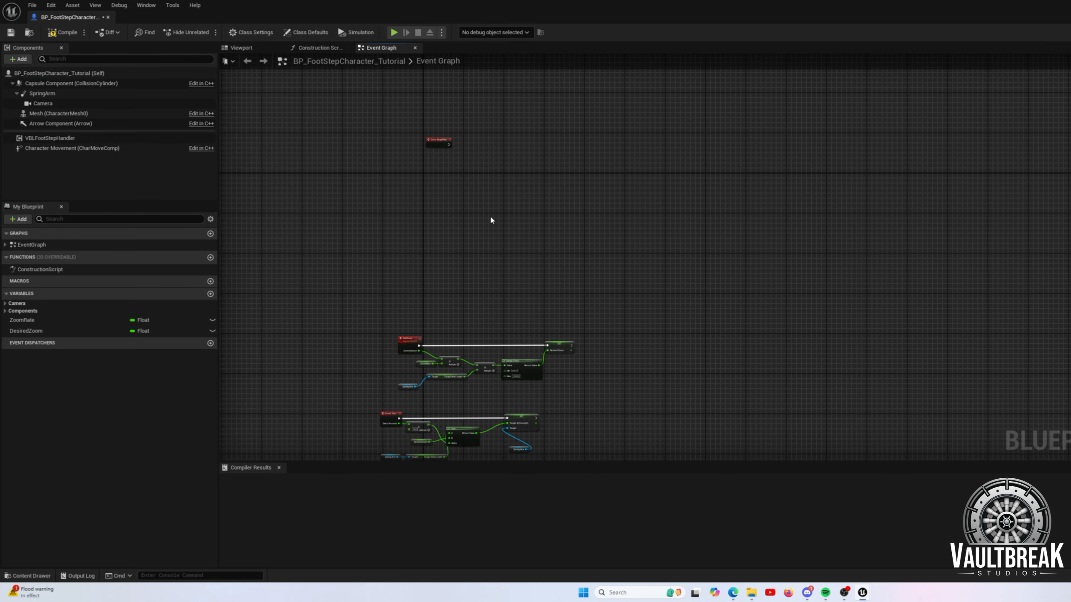
click(103, 136)
key(Delete)
right_drag(485, 215, 439, 197)
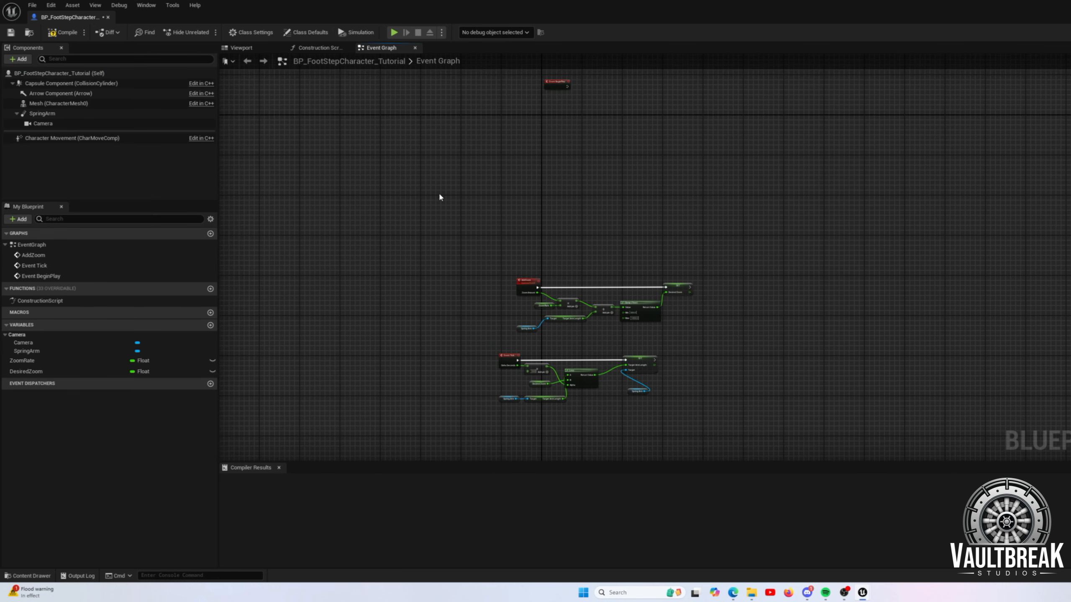
Step: Move the AddZoom and Event Tick node groups up beneath Event BeginPlay, and compile and save the blueprint
key(ctrl+a)
drag(524, 281, 544, 121)
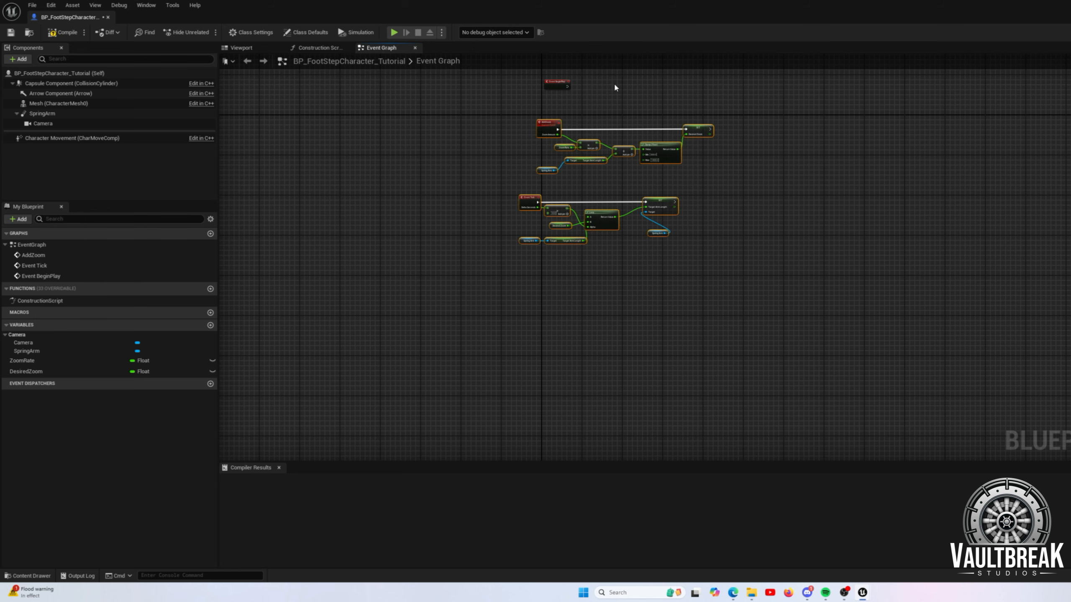
right_drag(614, 82, 528, 179)
scroll(529, 179, up, 2)
right_drag(346, 313, 372, 235)
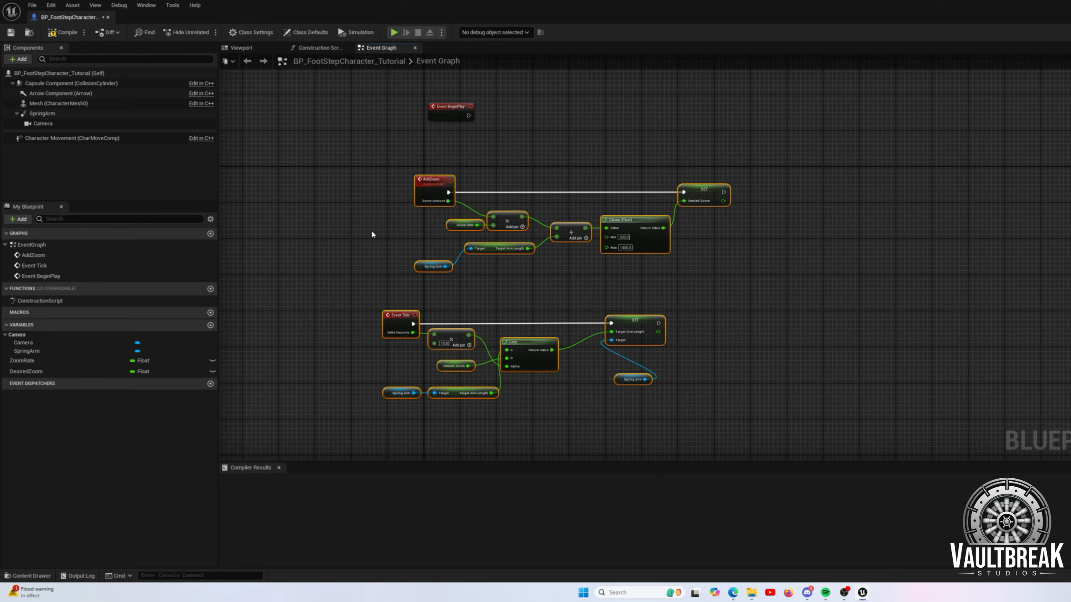
click(63, 33)
click(20, 34)
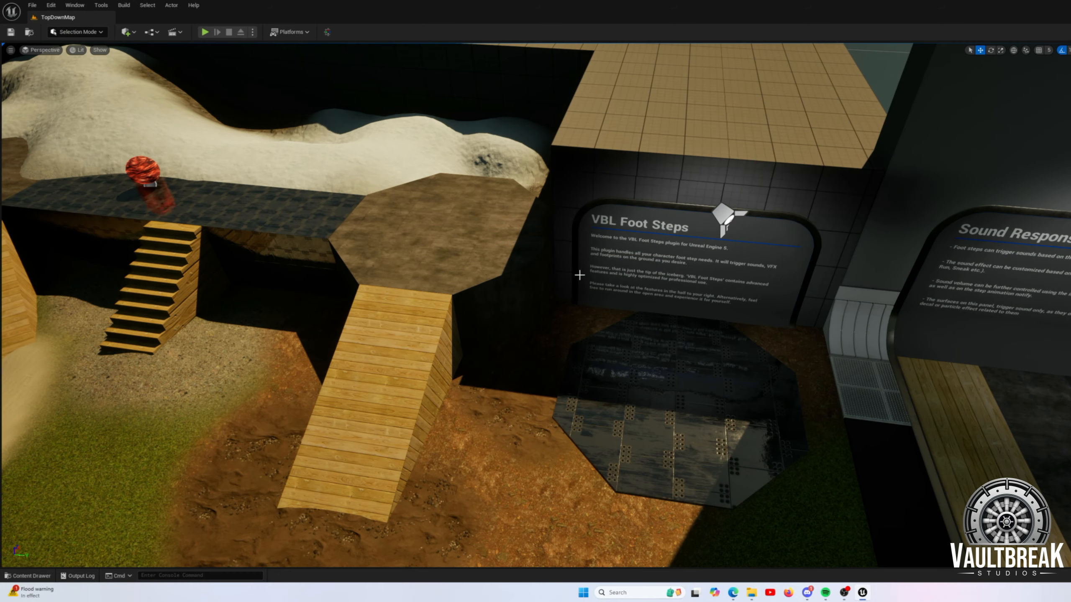
Step: Browse to the Manny animations folder under GTKFootStepsDemo/Characters/Mannequins and view its animation assets
right_drag(625, 340, 620, 291)
key(s)
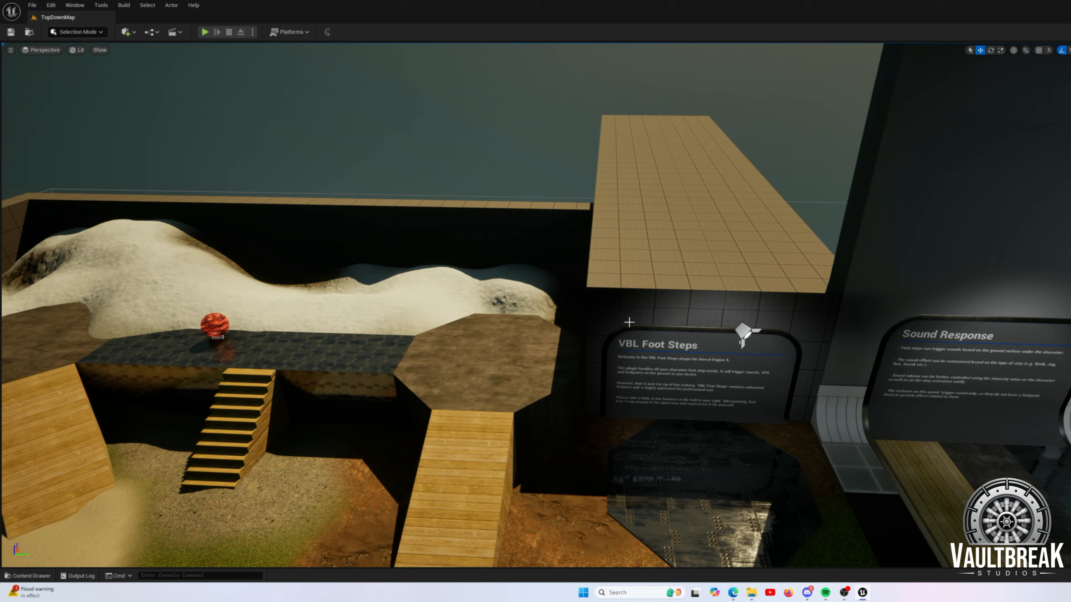
key(ctrl+space)
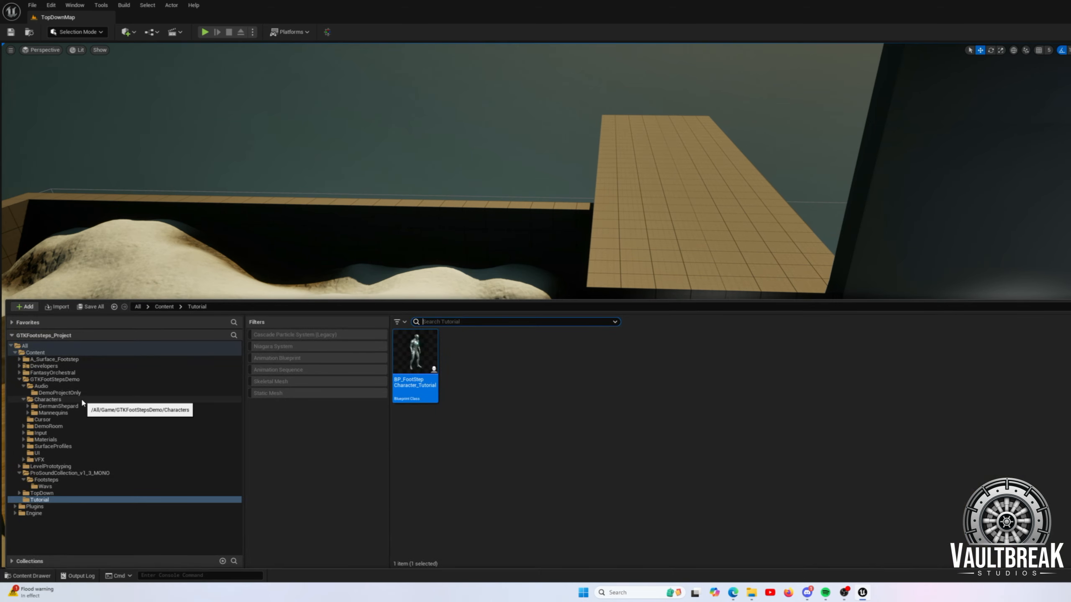
click(28, 412)
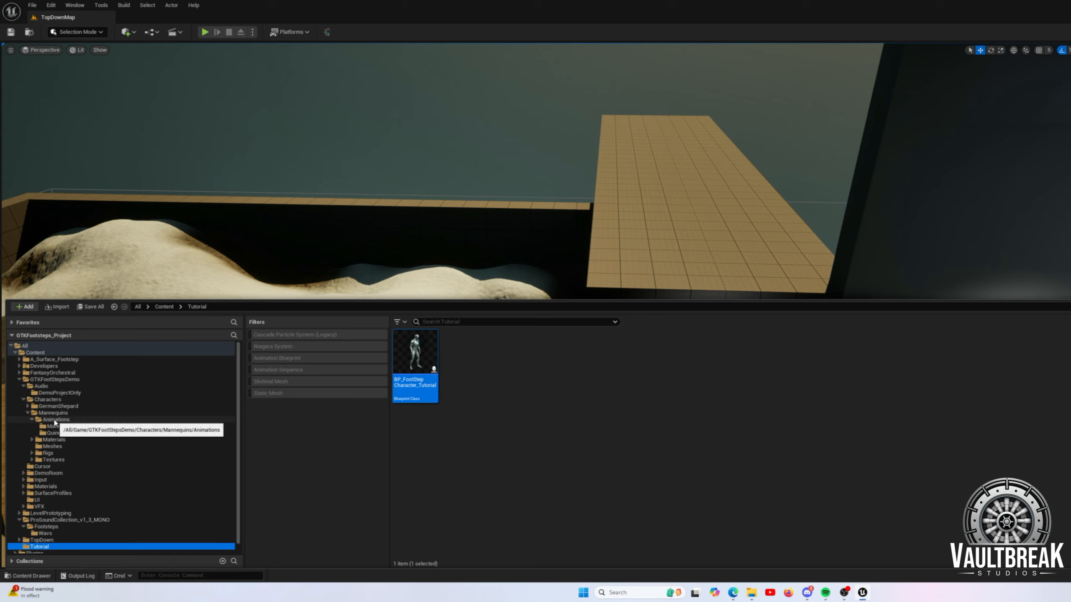
click(55, 427)
click(481, 437)
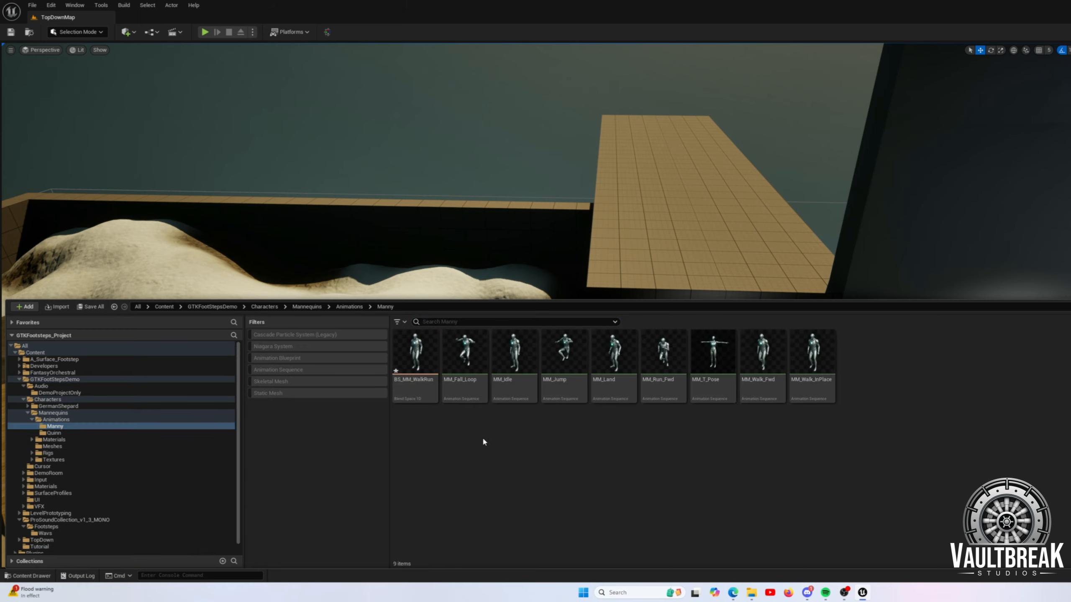
Step: Open the SK_Mannequin skeleton from the Mannequins Meshes folder and filter its skeleton tree for "foot"
click(52, 446)
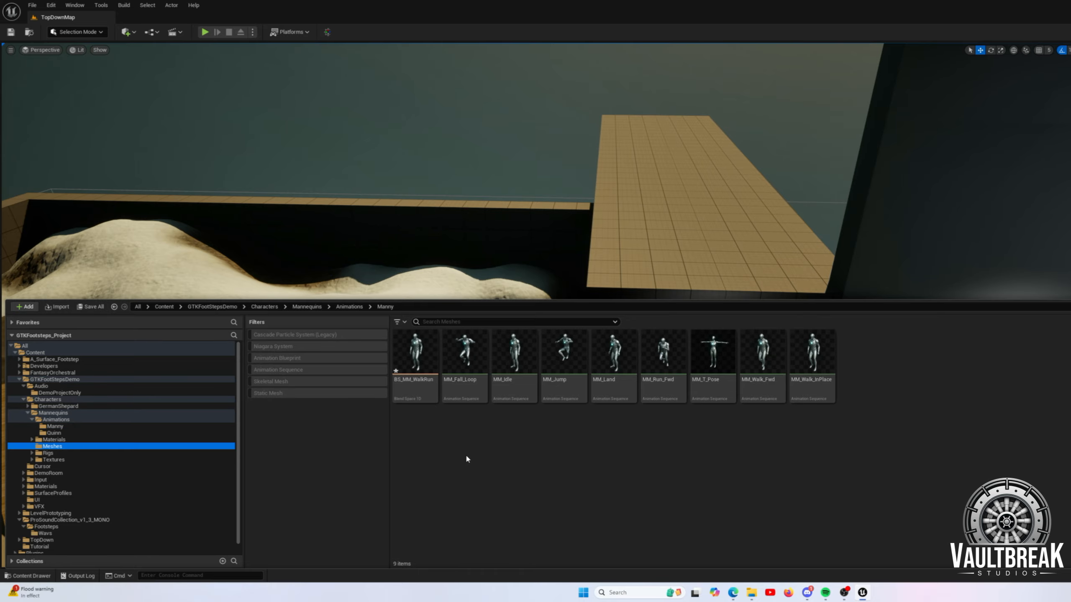
double_click(470, 369)
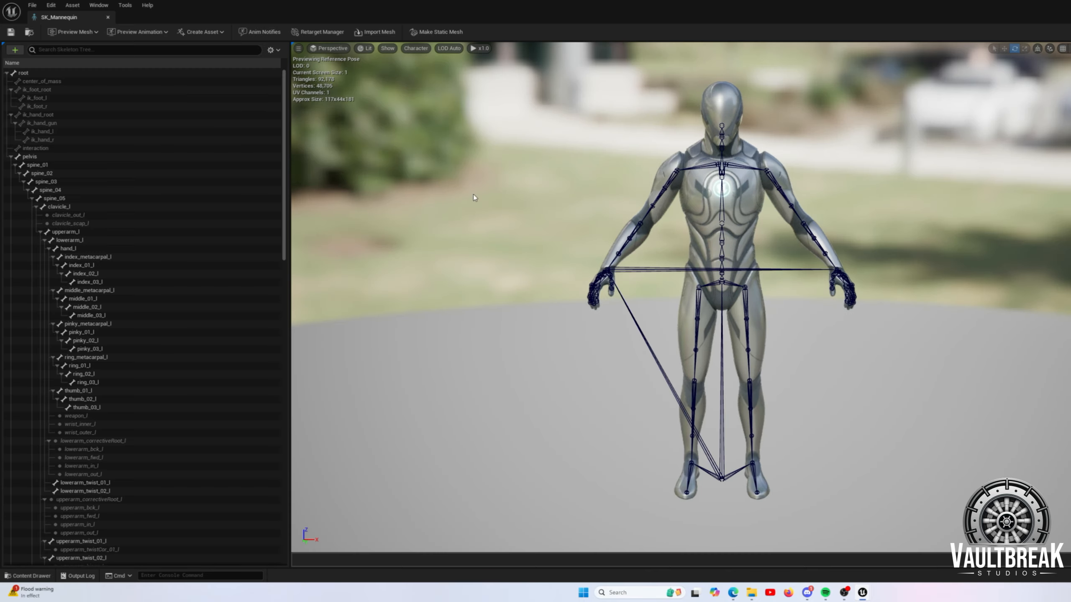
click(135, 49)
text(feet)
key(ctrl+a)
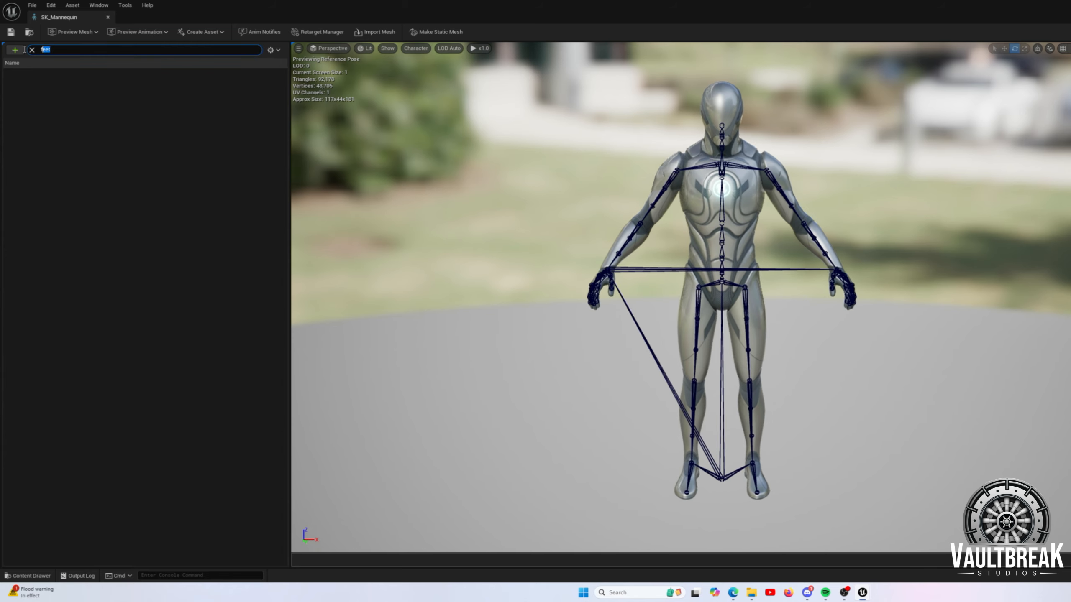
text(foot)
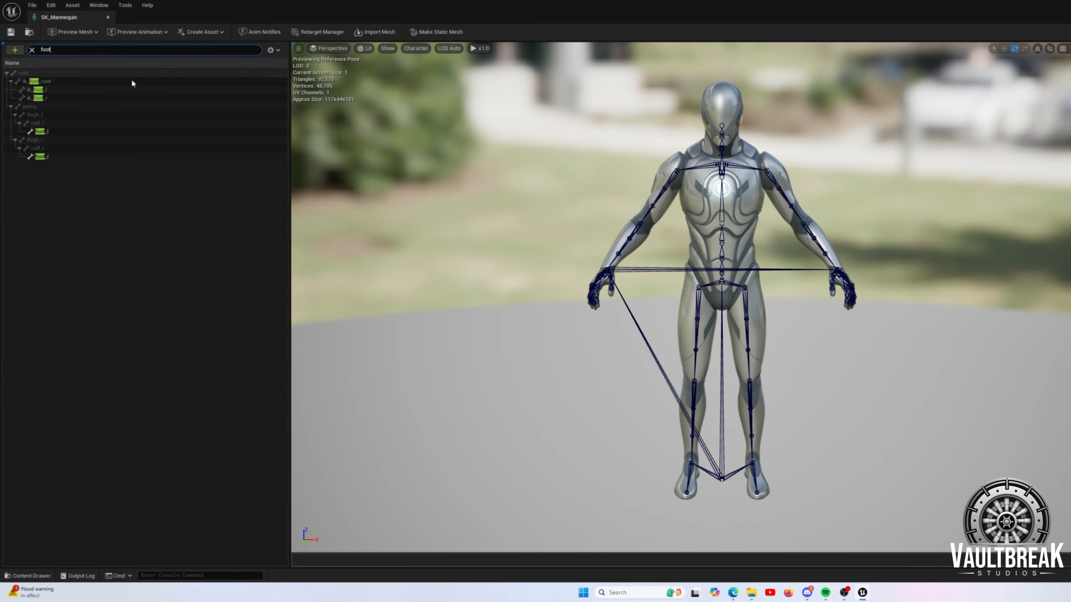
Step: Check the foot_l and foot_r bones on the mannequin and add a socket to the foot_l bone
click(63, 133)
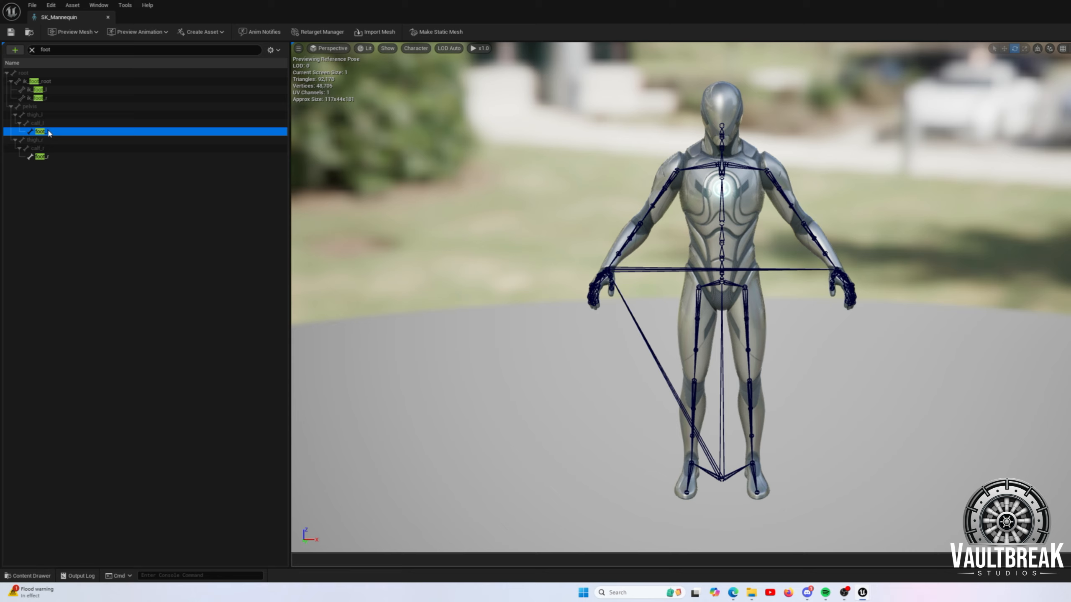
click(51, 157)
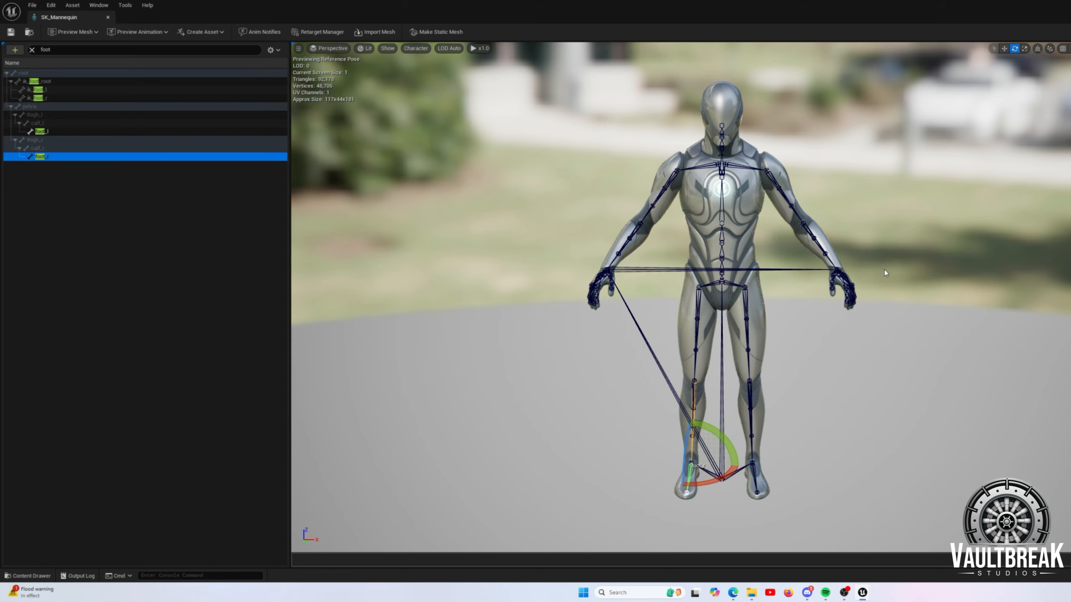
click(42, 132)
right_click(47, 134)
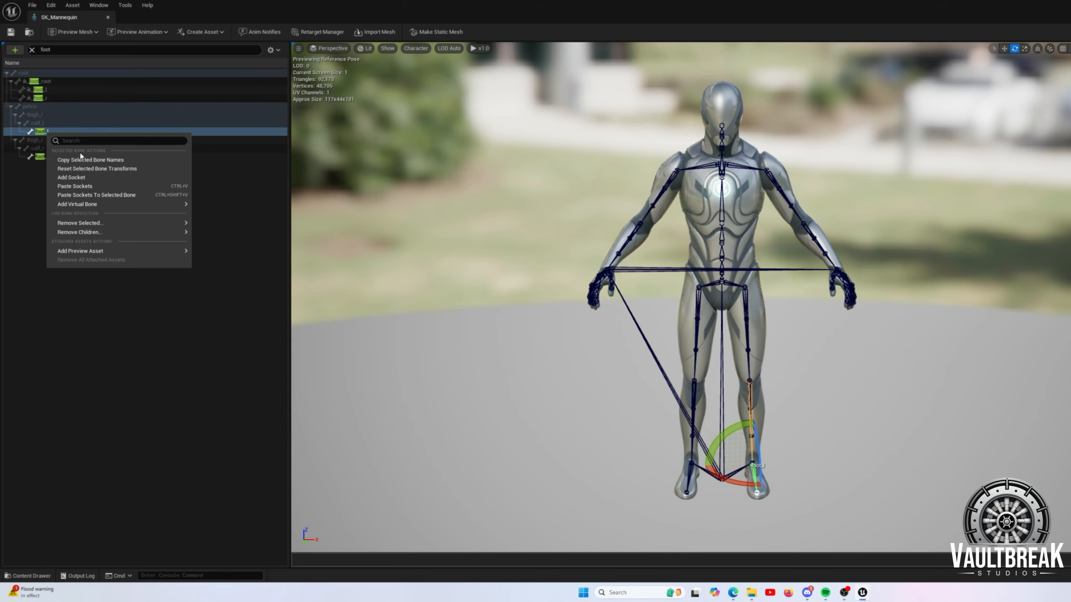
click(86, 187)
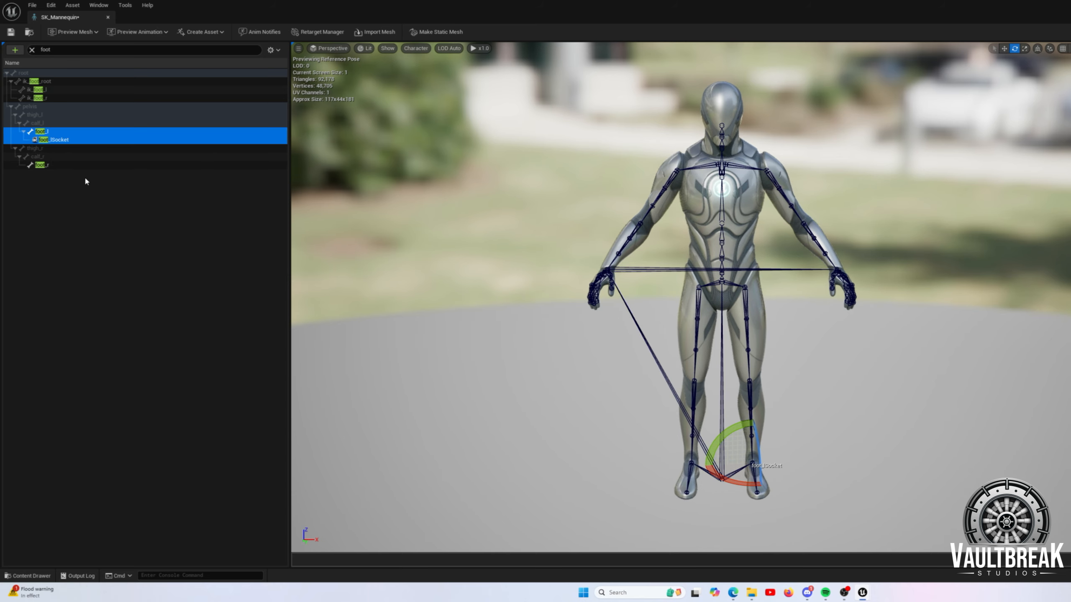
Step: Set the foot_l socket's relative location Y to 7 and its relative rotation to 180° on X and 90° on Y
click(62, 140)
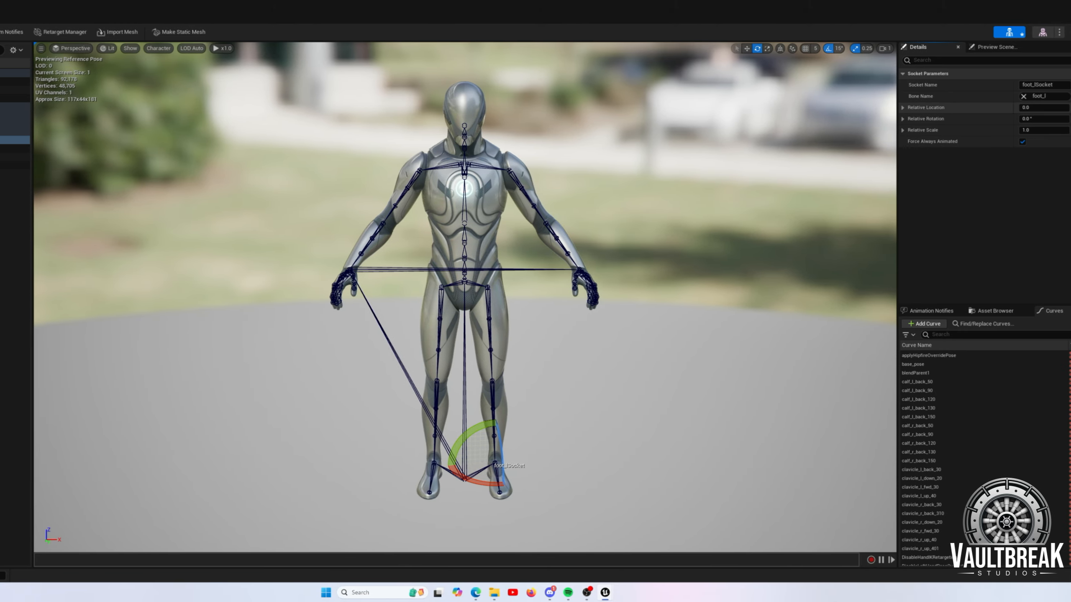
click(990, 106)
text(7)
key(Return)
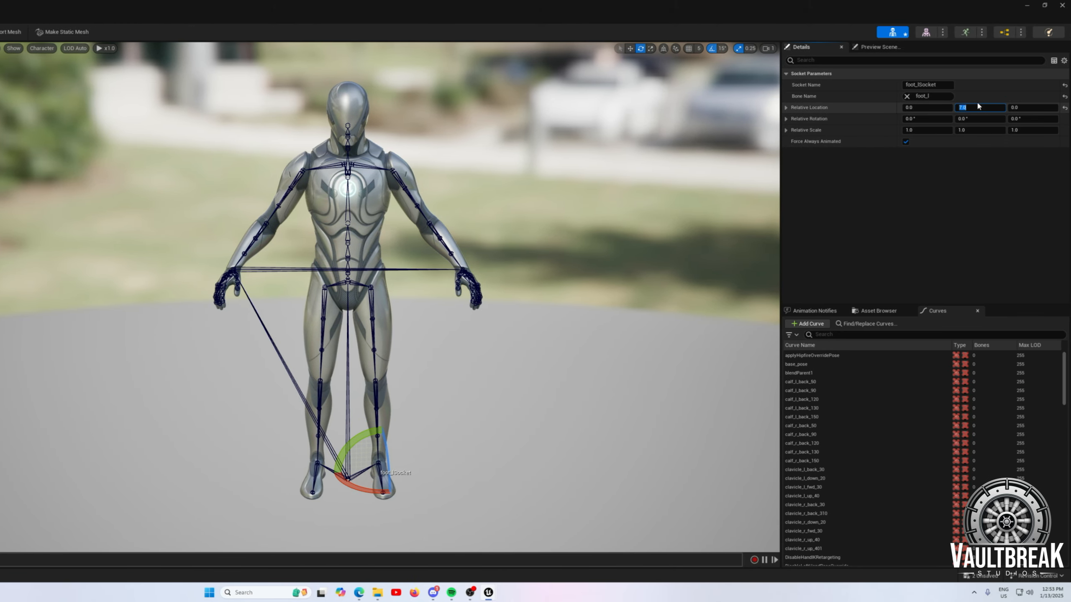
click(925, 118)
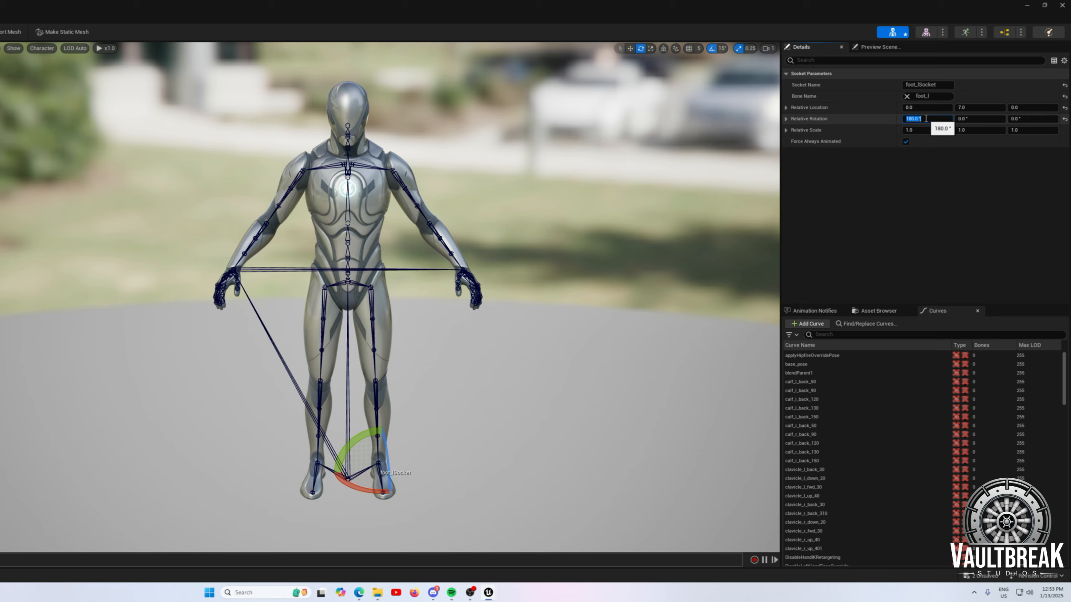
click(976, 120)
text(9)
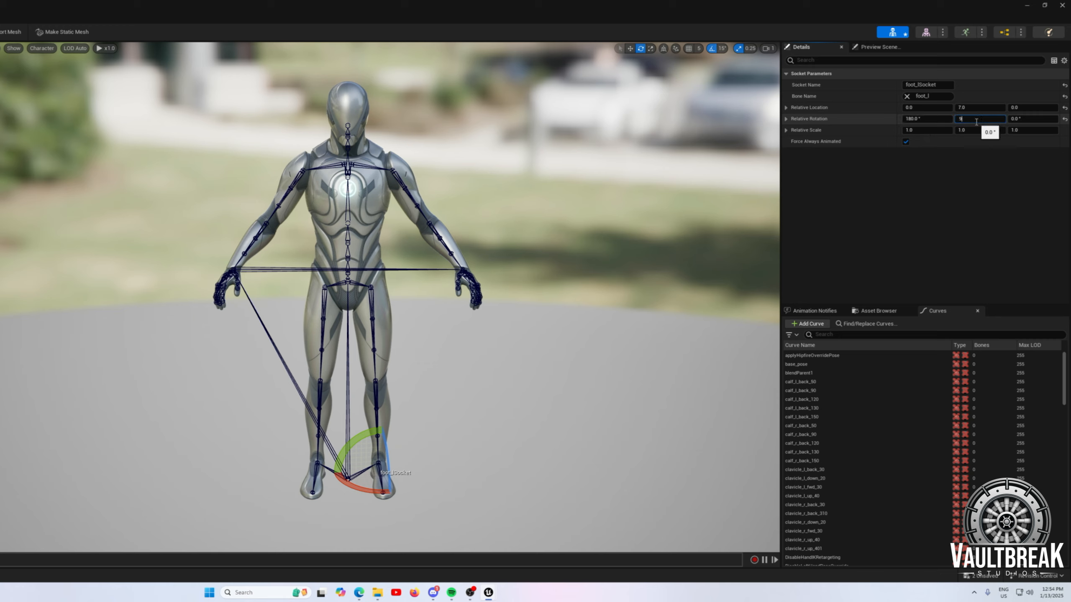
text(0)
key(Return)
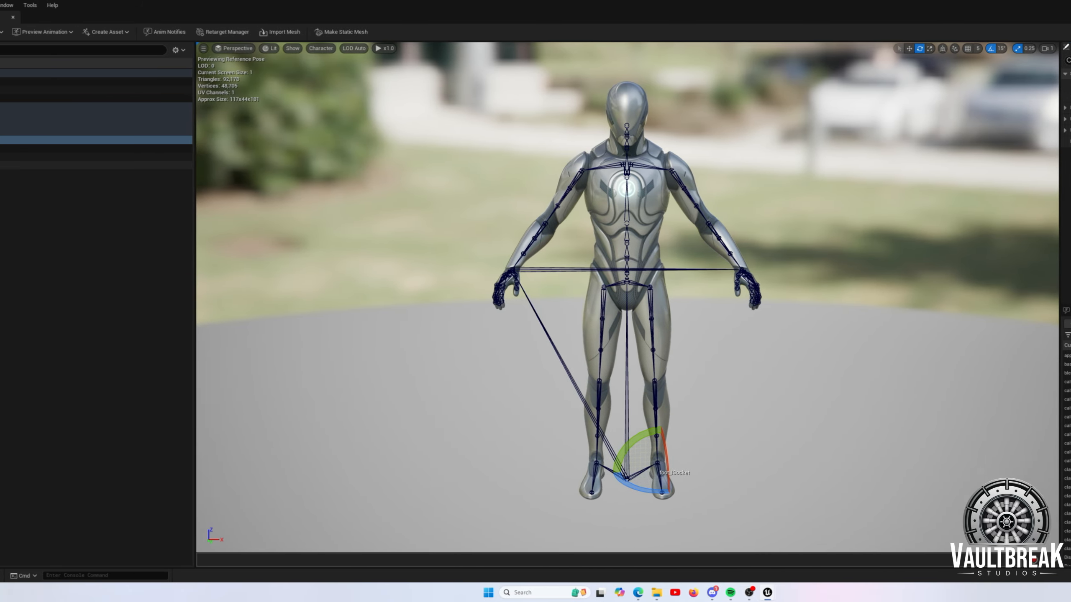
Step: Add a socket to the foot_r bone and select that socket to show its parameters
click(49, 166)
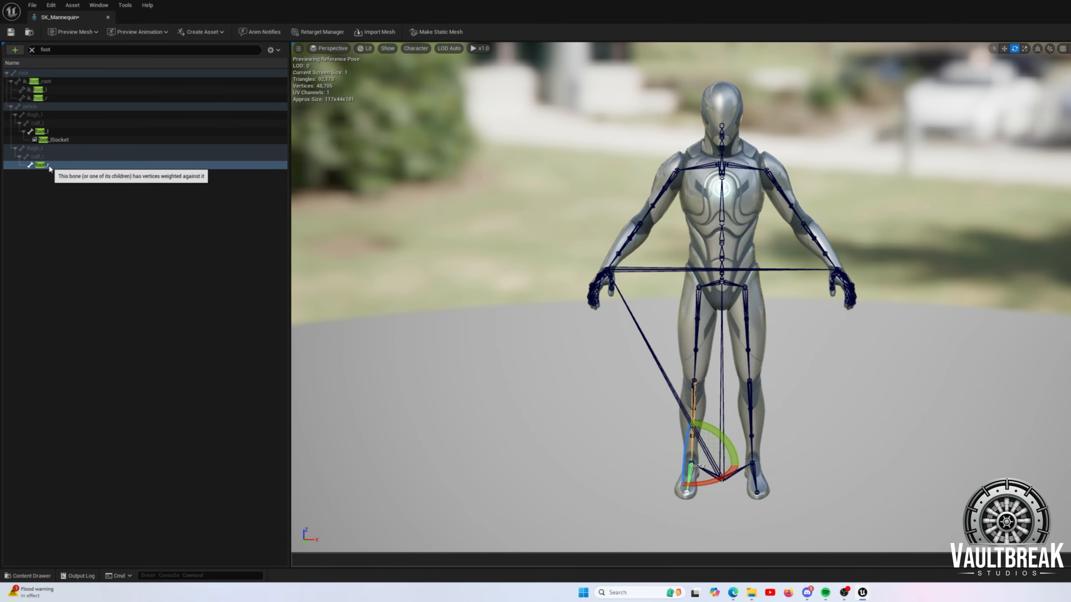
right_click(49, 167)
click(93, 212)
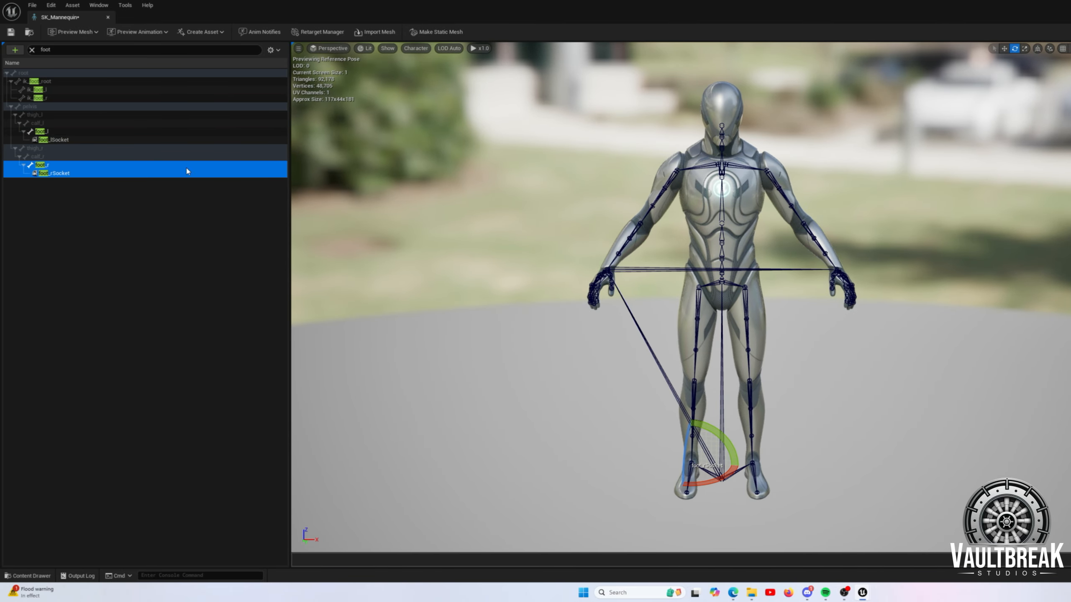
click(388, 220)
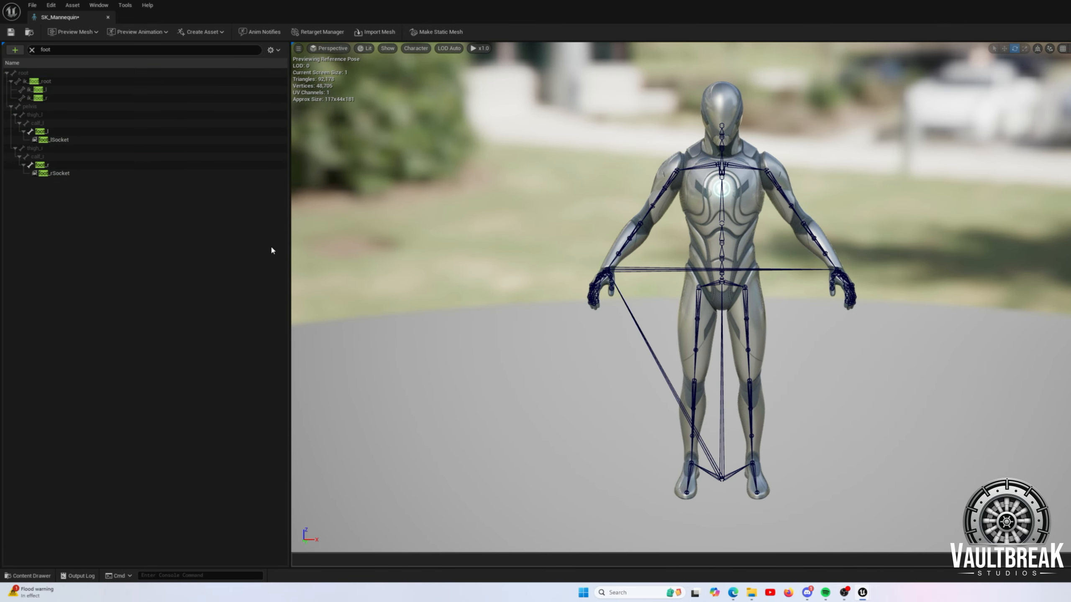
click(54, 173)
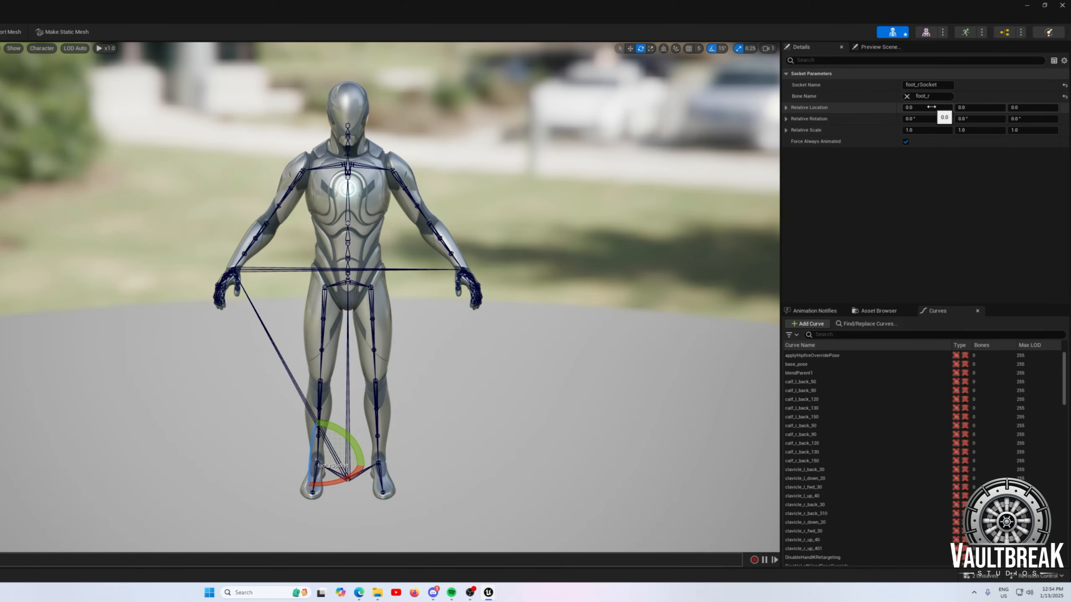
Step: Set the foot_r socket's relative location Y to -7 and its relative rotation Y to 90°
click(965, 107)
key(Return)
click(966, 120)
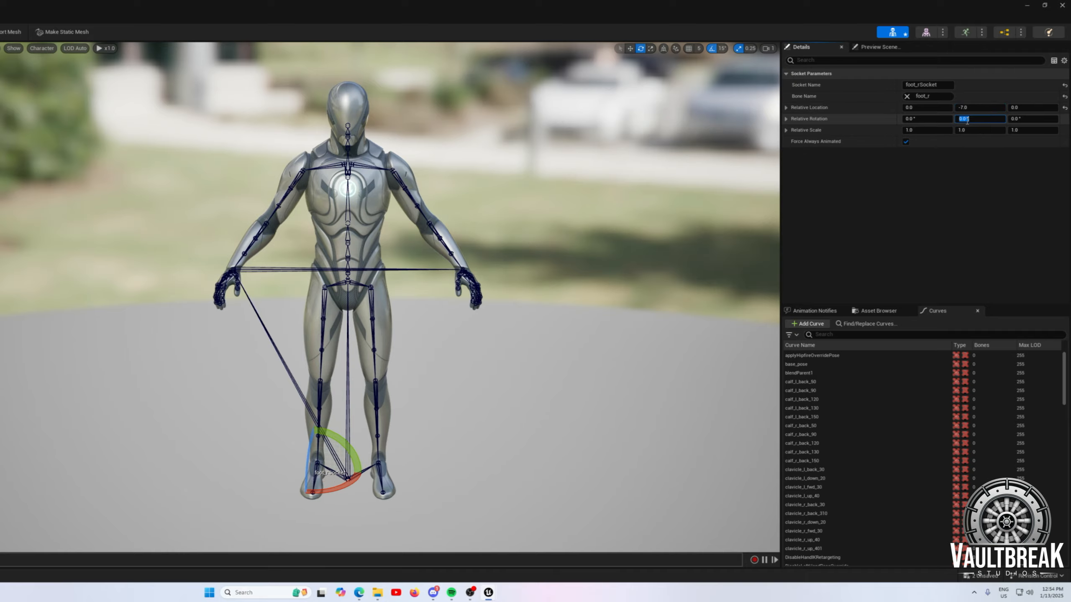
text(90)
key(Return)
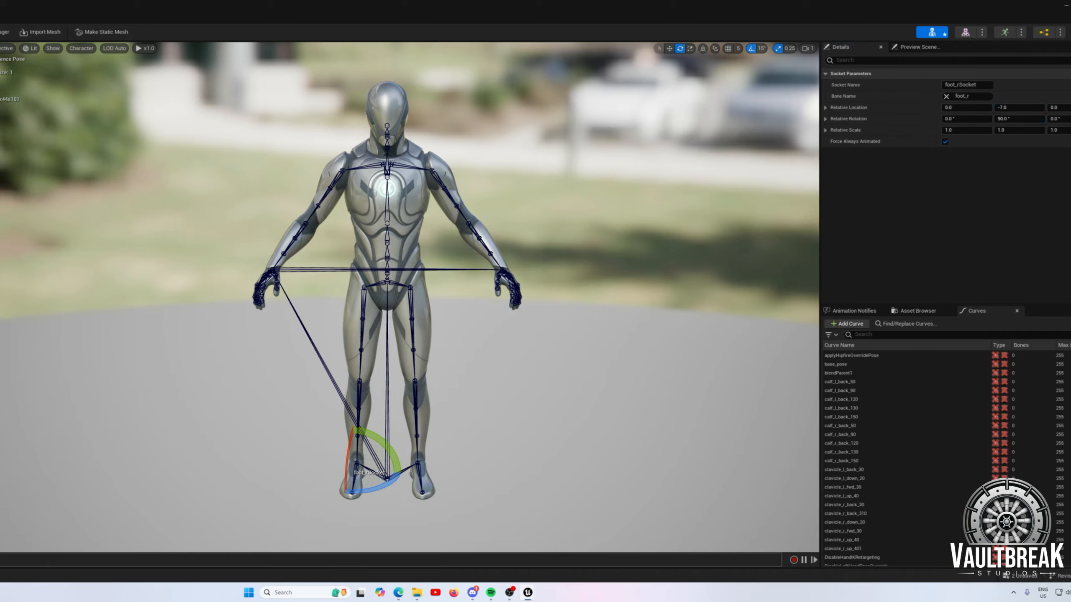
Step: Check both foot sockets on the mannequin's feet, and save and close the SK_Mannequin skeleton
right_drag(582, 295, 544, 270)
key(w)
key(a)
right_drag(590, 379, 697, 394)
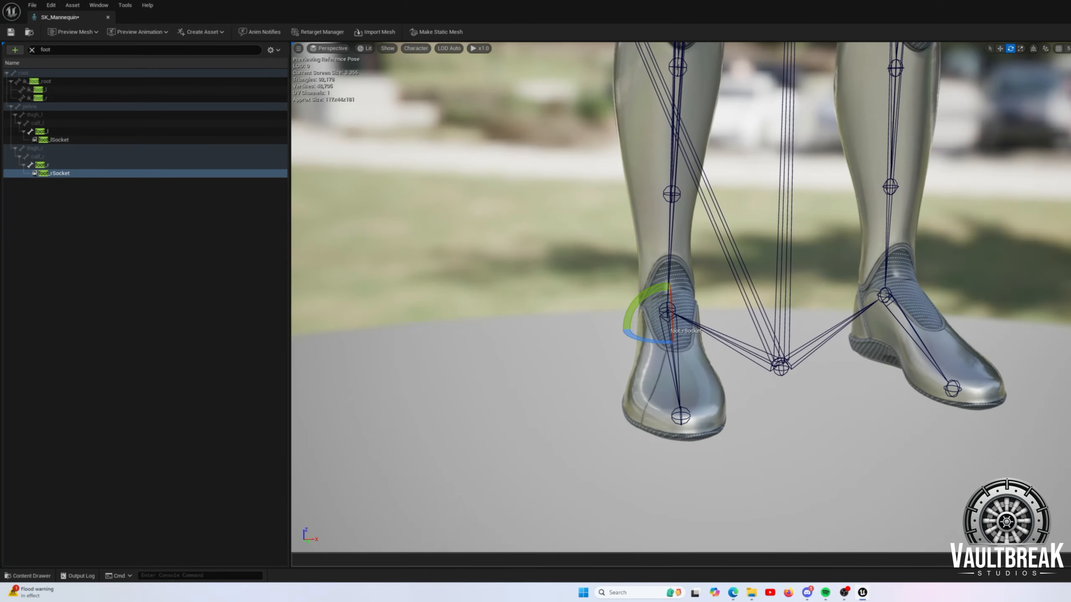
right_drag(851, 356, 653, 366)
key(d)
click(63, 140)
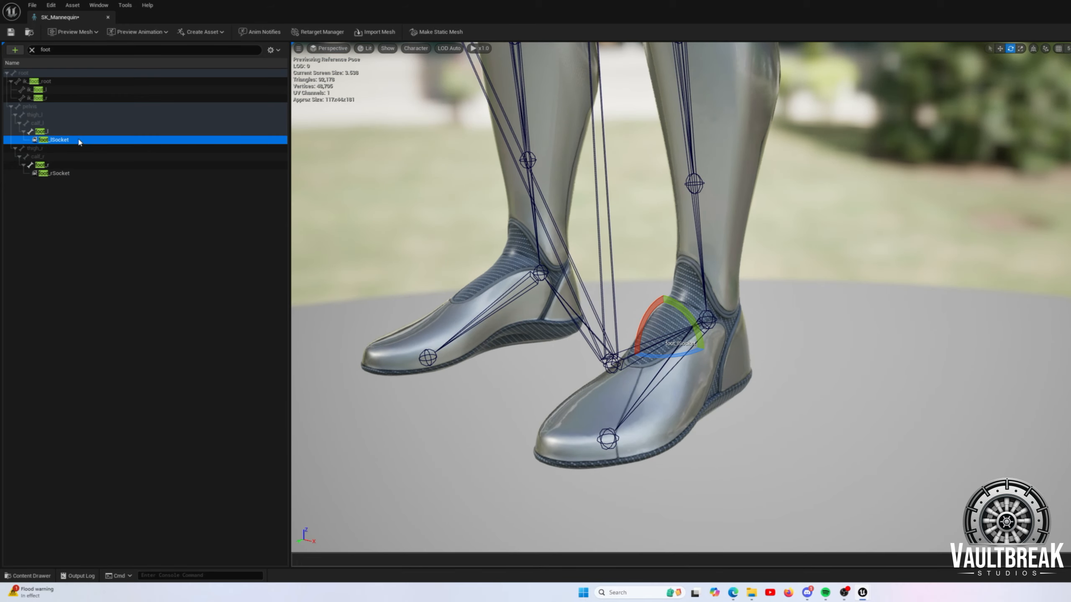
click(10, 32)
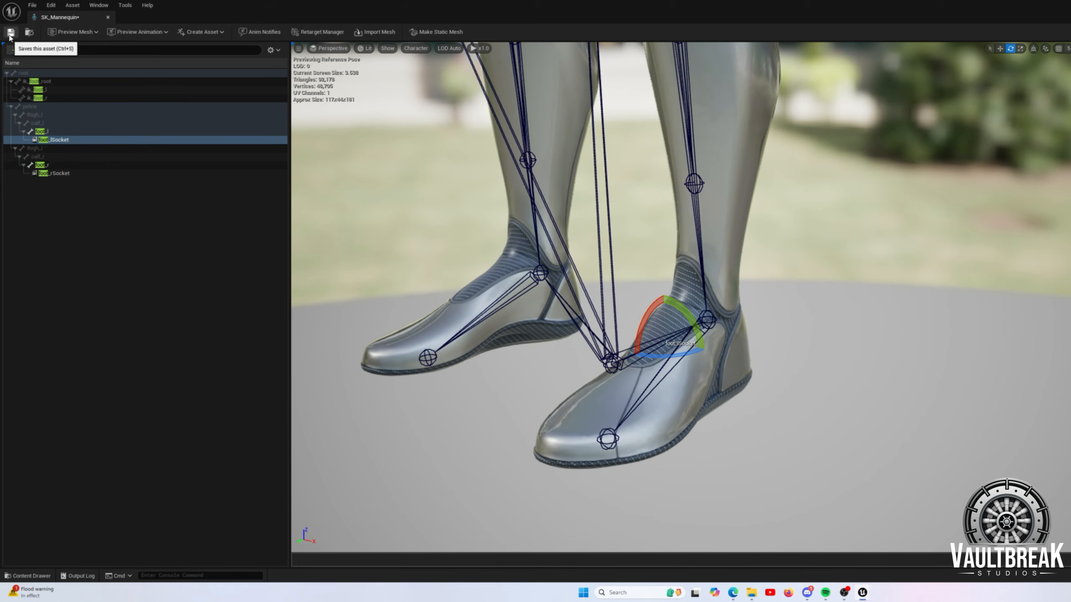
click(108, 17)
Step: Open the MM_Run_Fwd animation sequence from the Mannequins Animations Manny folder
key(ctrl+space)
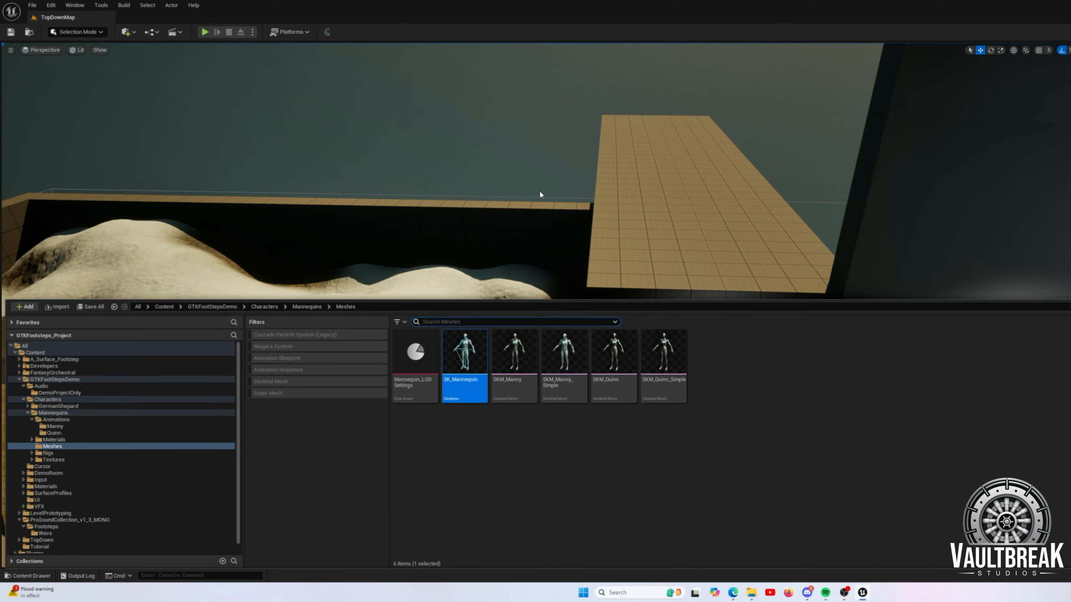
click(675, 432)
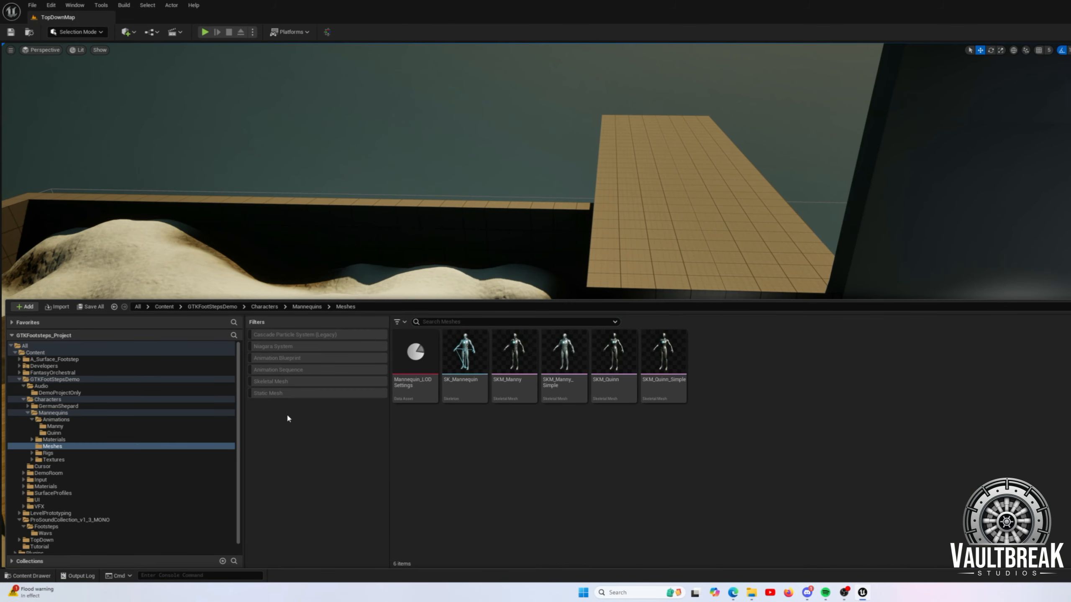
click(62, 425)
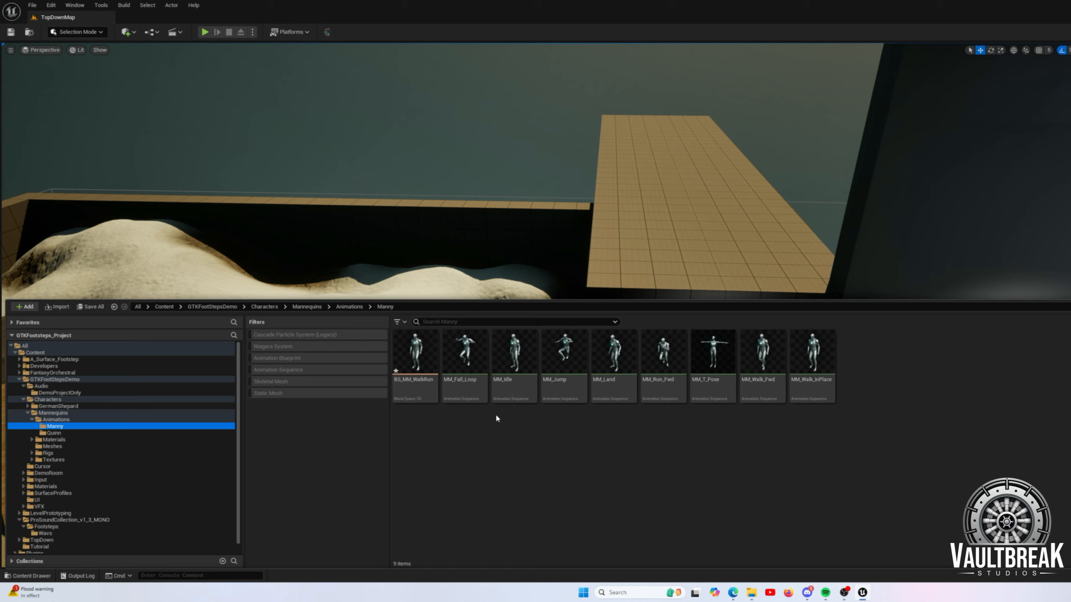
click(659, 436)
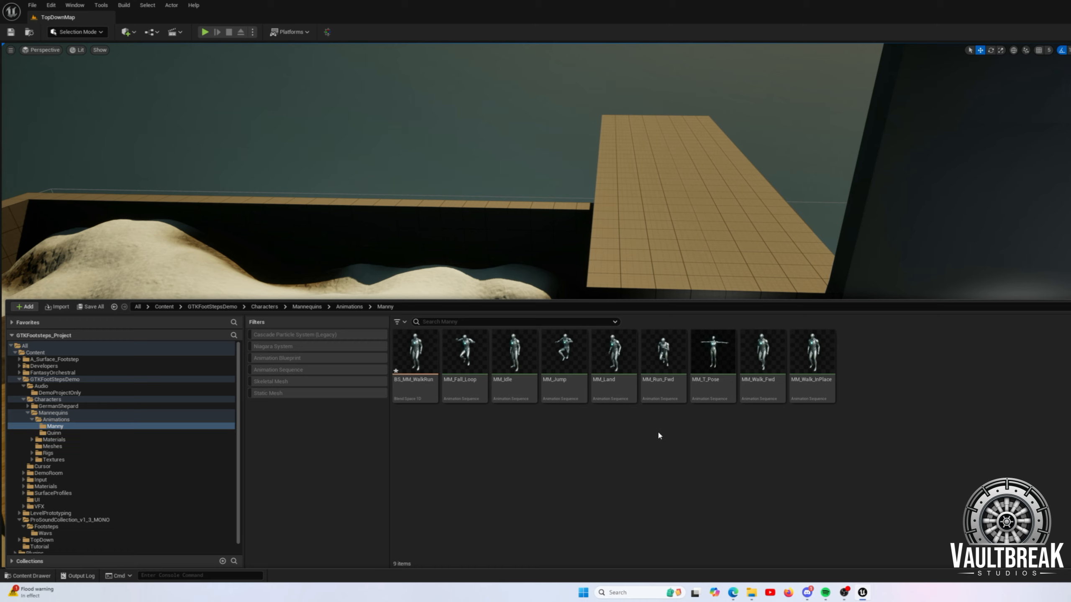
double_click(665, 362)
Step: Add an Anim Notify VBLFoot Step to the GTKFootSteps track at about frame 7, under the first existing marker
right_click(553, 395)
mouse_move(590, 411)
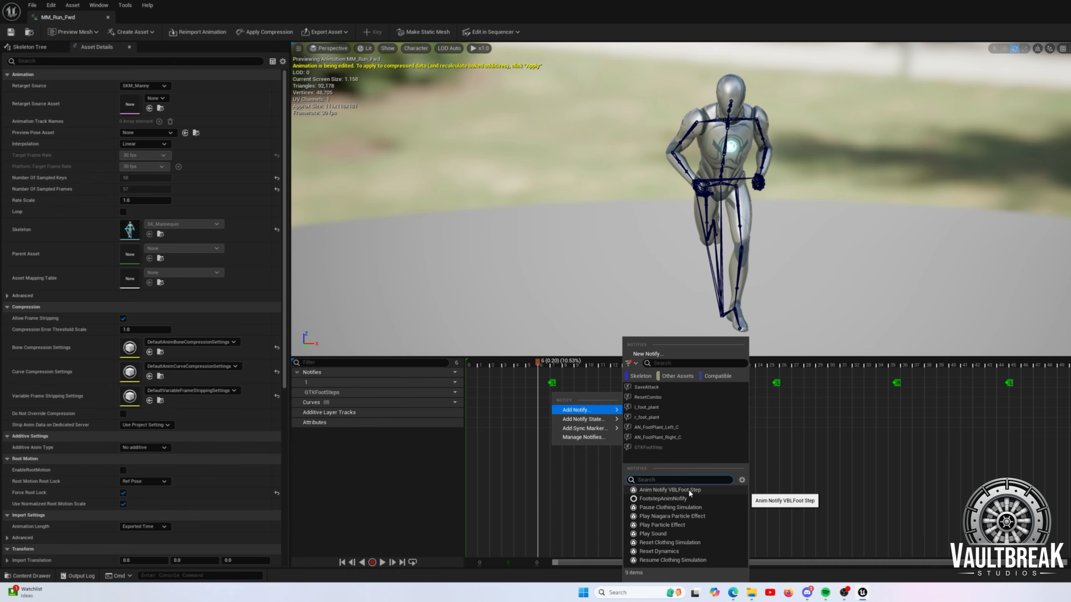
click(671, 490)
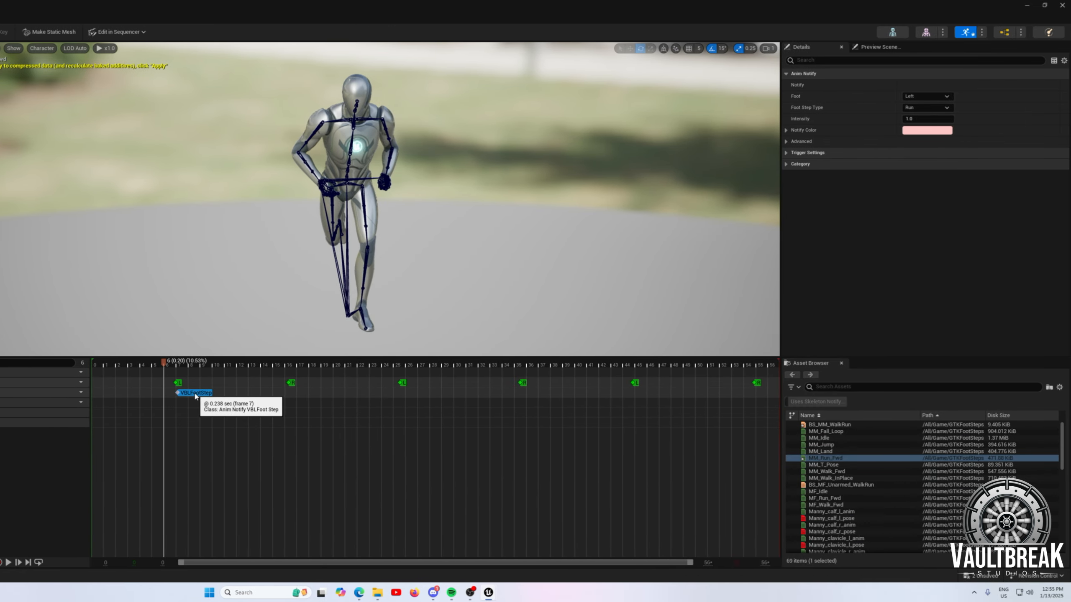
Step: Find the first left-foot ground contact at about 0.22 s and align the VBL footstep notify with it
click(544, 393)
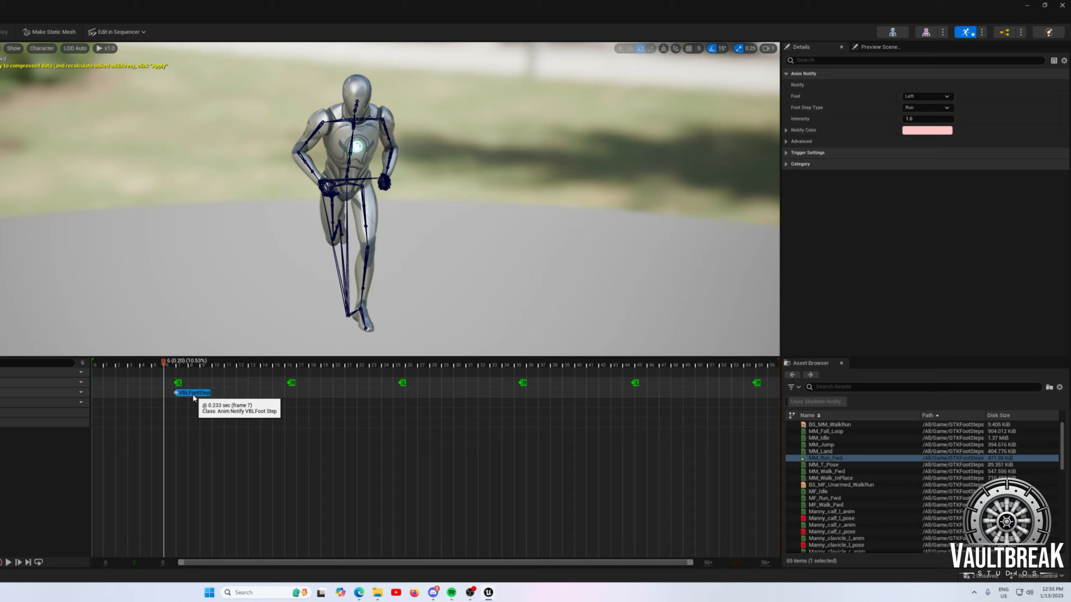
drag(164, 366, 127, 365)
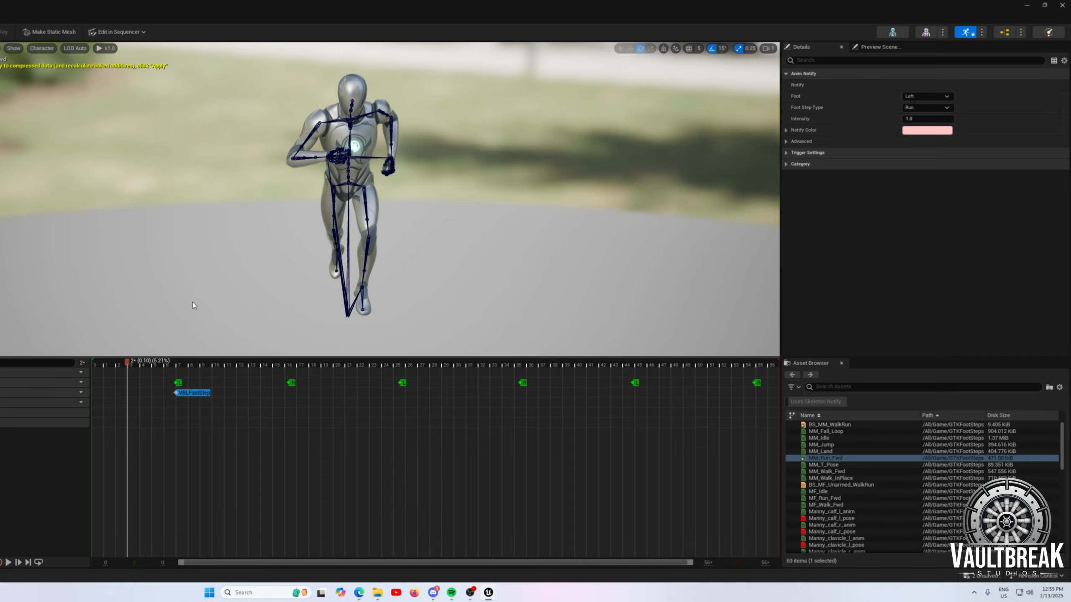
right_drag(192, 302, 244, 291)
drag(132, 365, 171, 375)
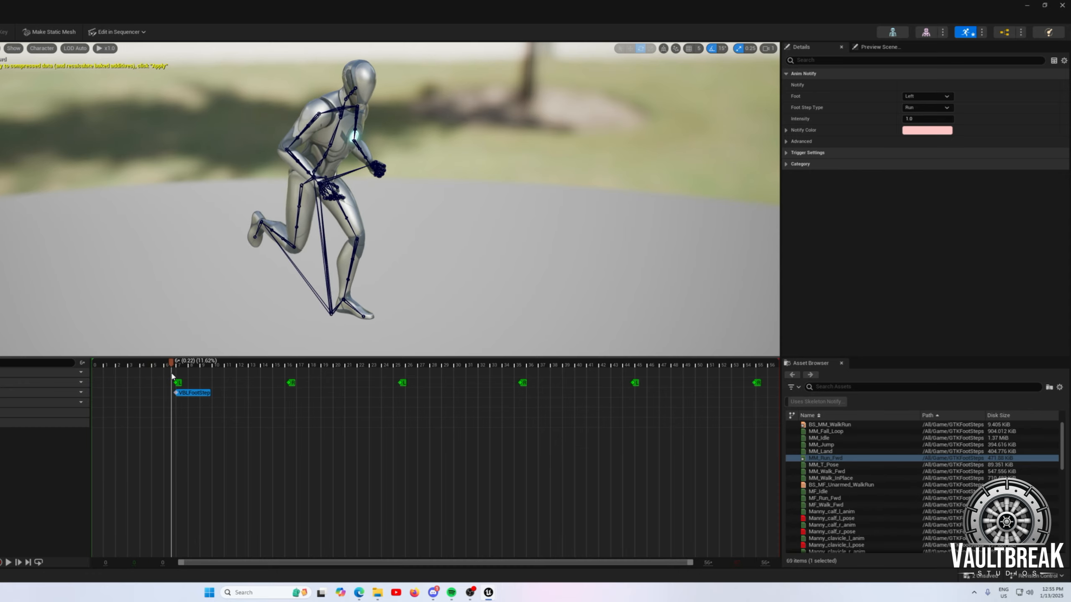
click(183, 396)
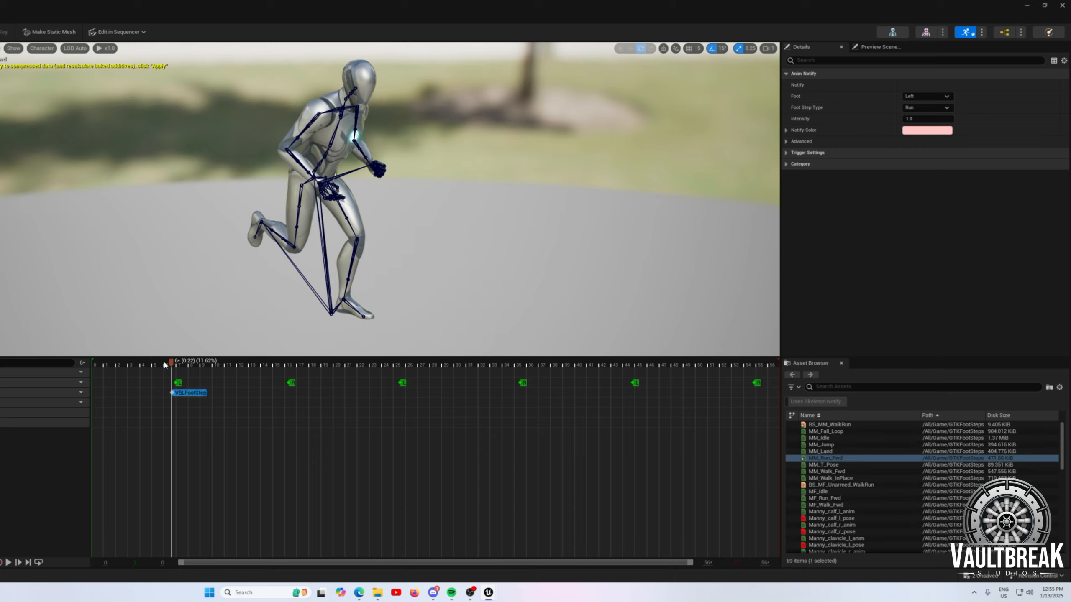
Step: Paste copies of the VBL footstep notify at the five remaining foot contacts, in line with the existing markers
drag(171, 363, 271, 364)
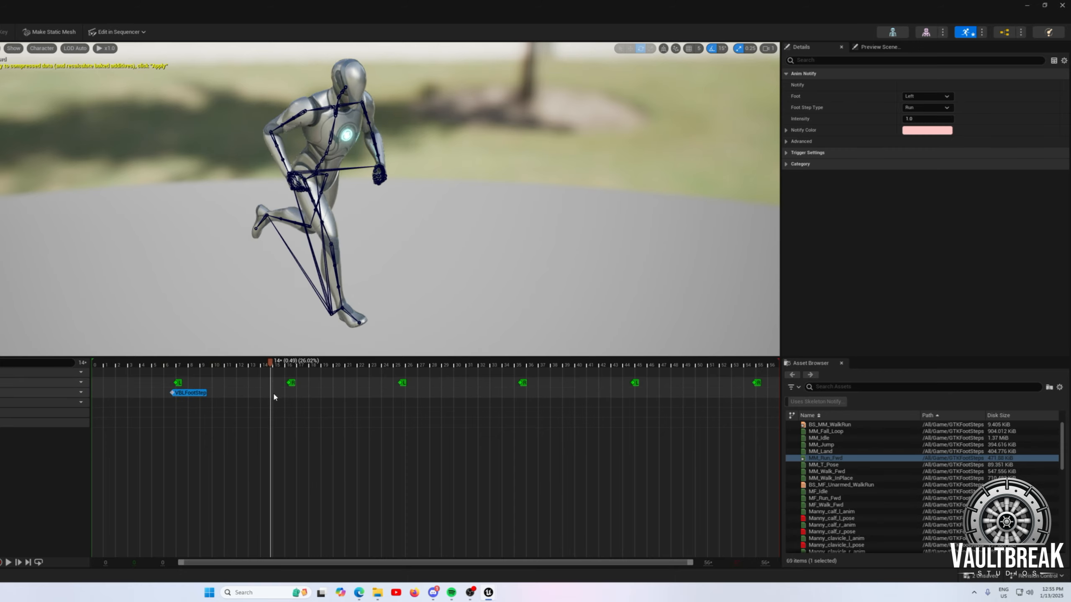
key(ctrl+v)
drag(284, 383, 516, 363)
click(399, 393)
key(ctrl+v)
key(ctrl+v)
drag(106, 393, 529, 393)
drag(517, 363, 628, 363)
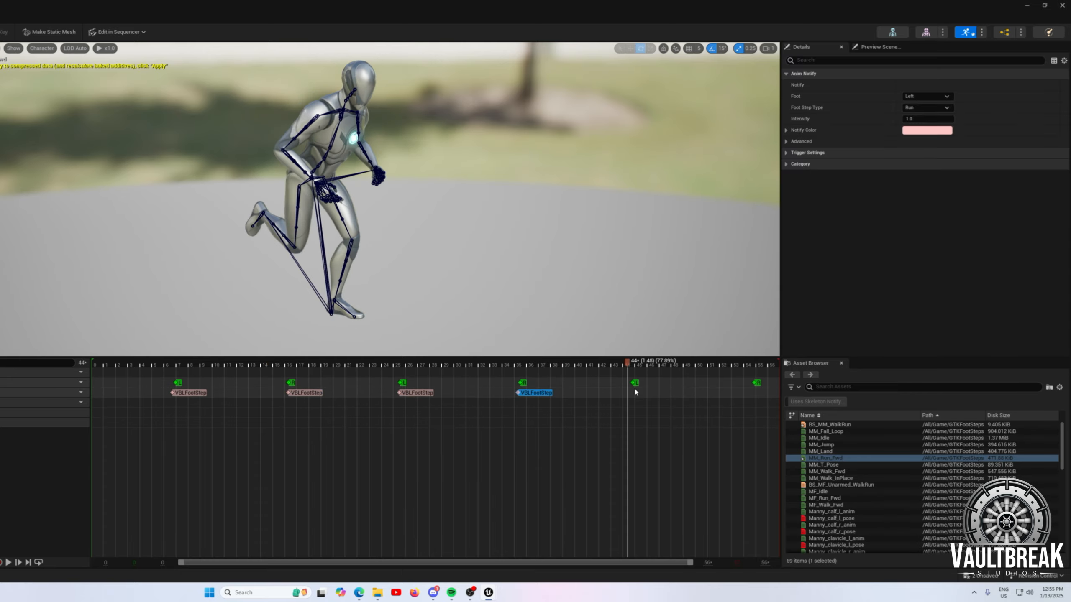
key(ctrl+v)
click(750, 392)
key(ctrl+v)
drag(156, 366, 751, 366)
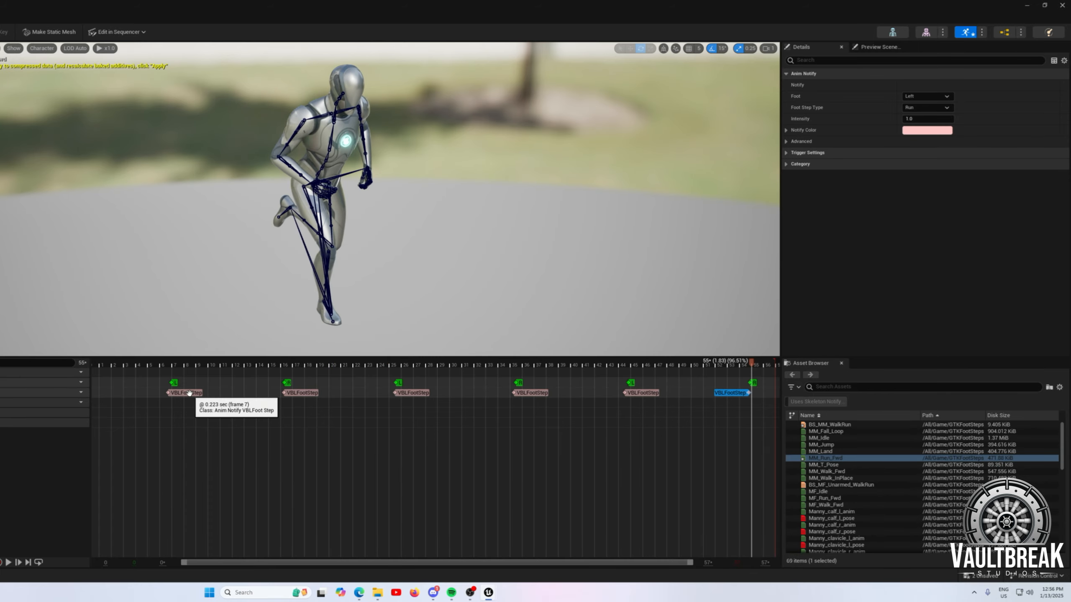
Step: Select the first VBL footstep notify, check the pose at its foot contact, and open its Foot Step Type options
click(190, 393)
click(185, 393)
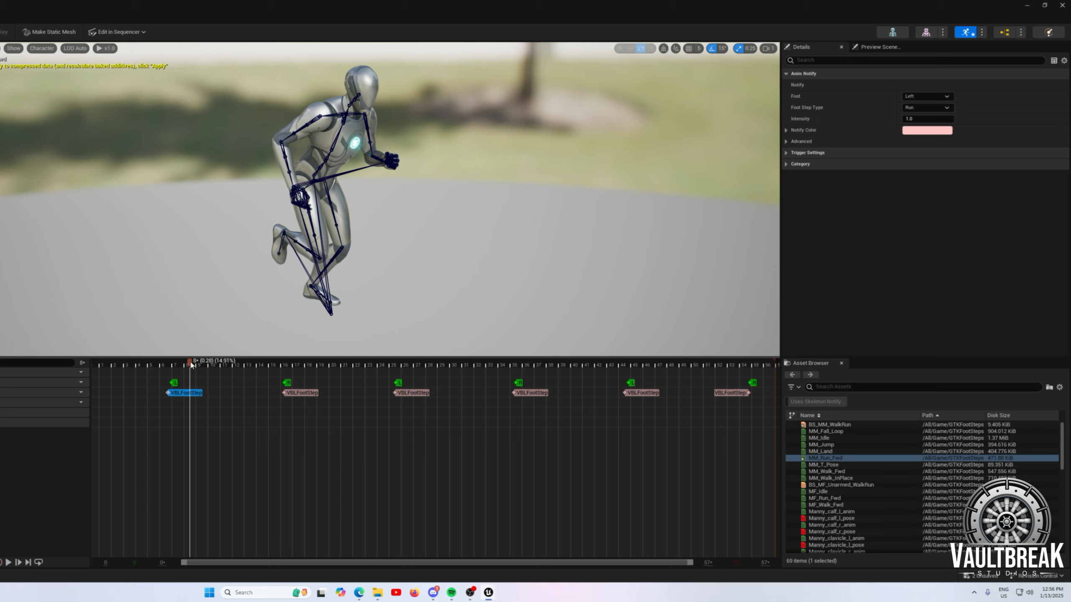
drag(191, 364, 167, 364)
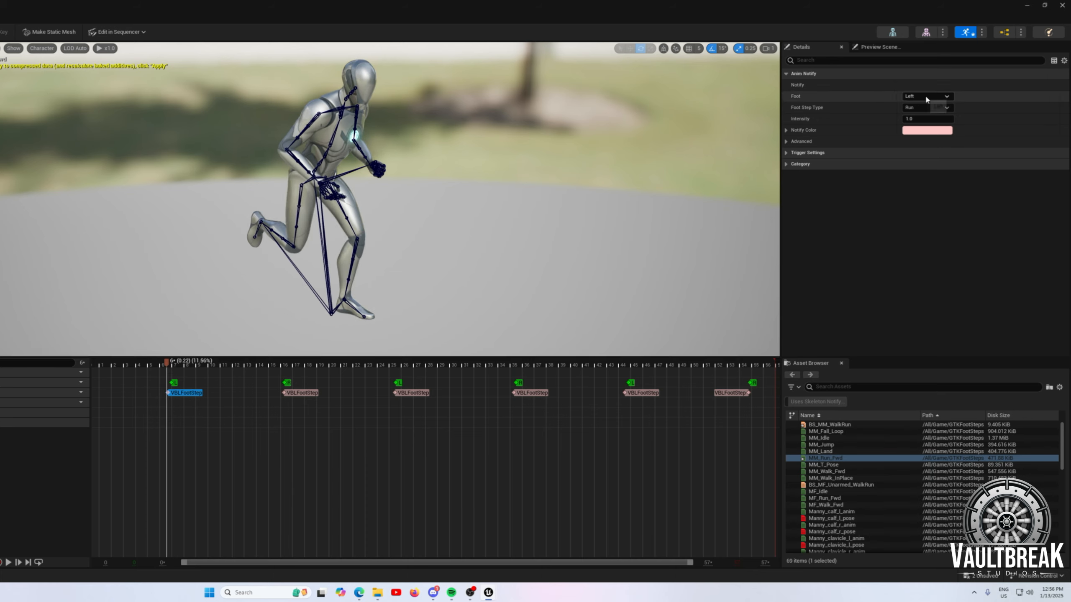
click(926, 107)
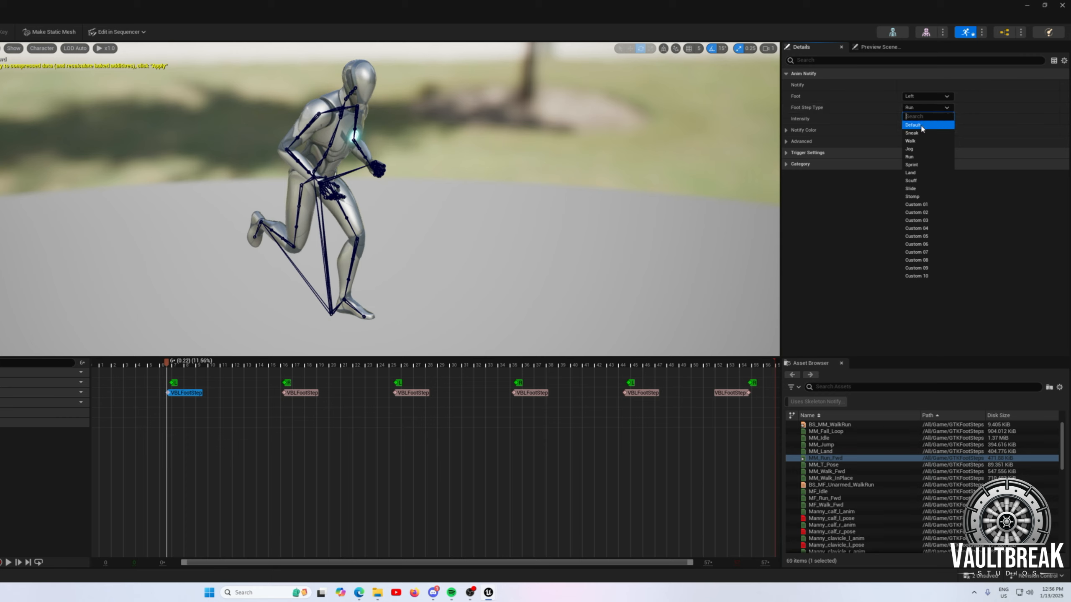